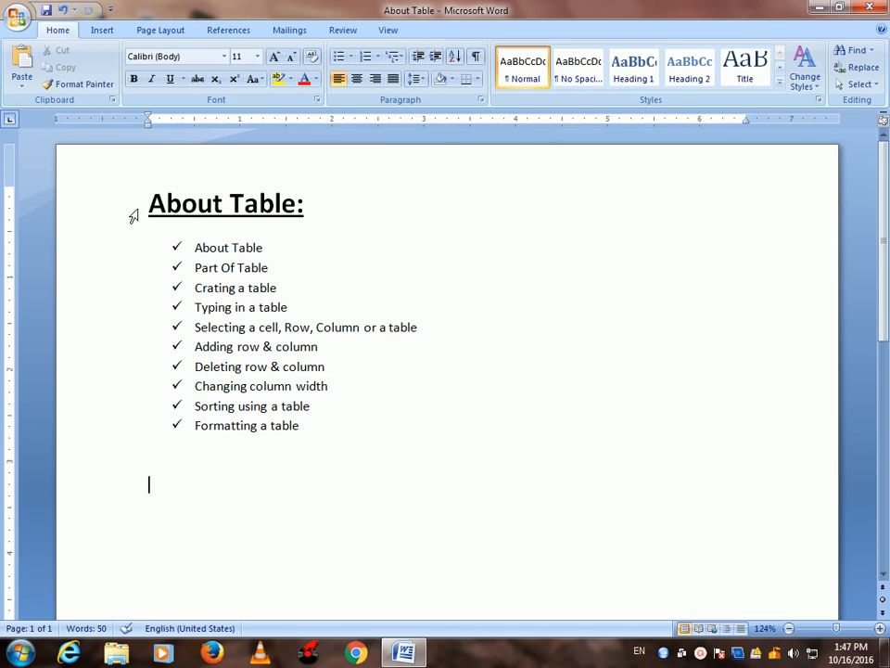
- Examine the "About Table:" heading and the first topics of the bulleted list
left_click_drag(141, 205, 304, 206)
left_click(423, 325)
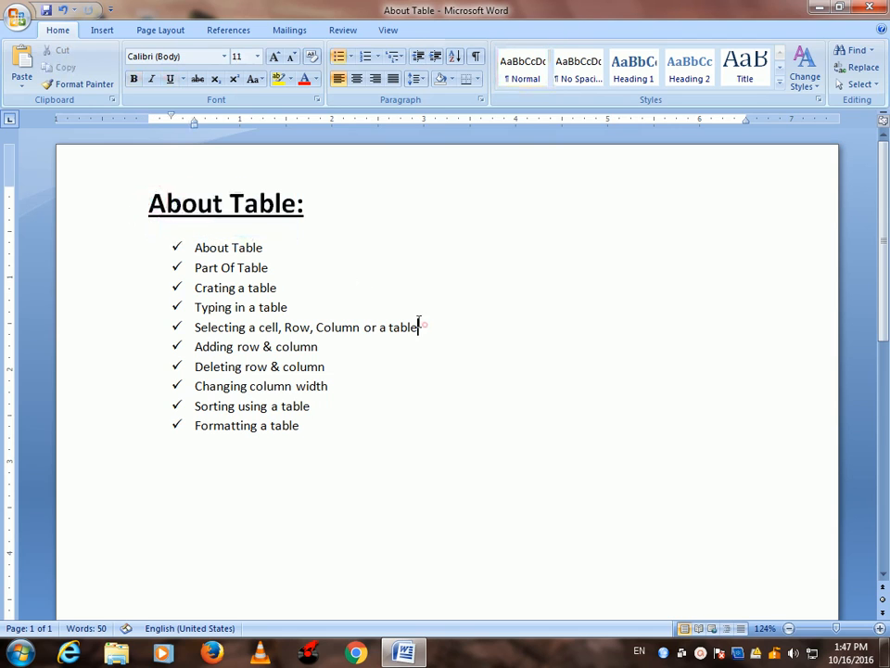
left_click_drag(195, 248, 268, 248)
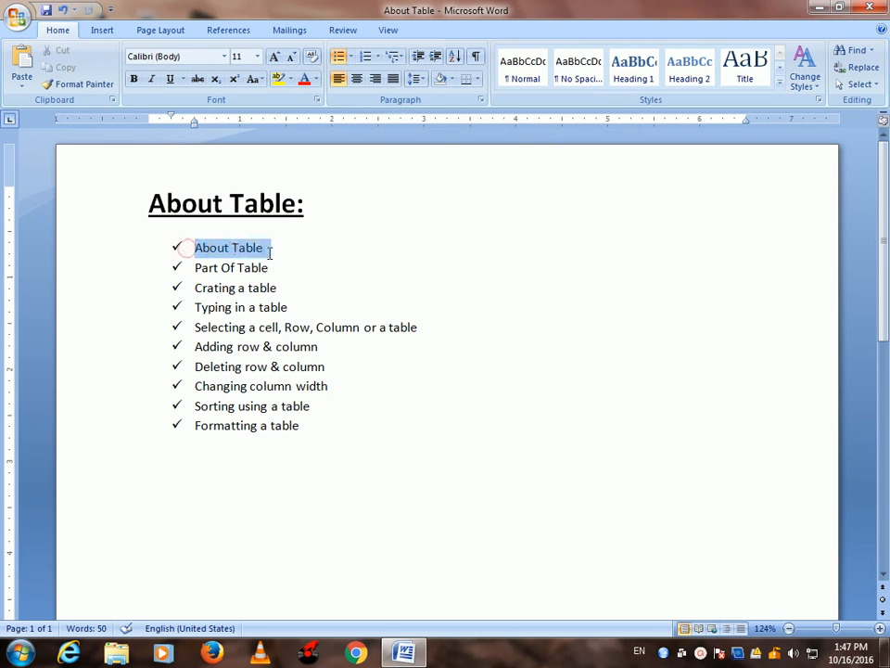
left_click(381, 270)
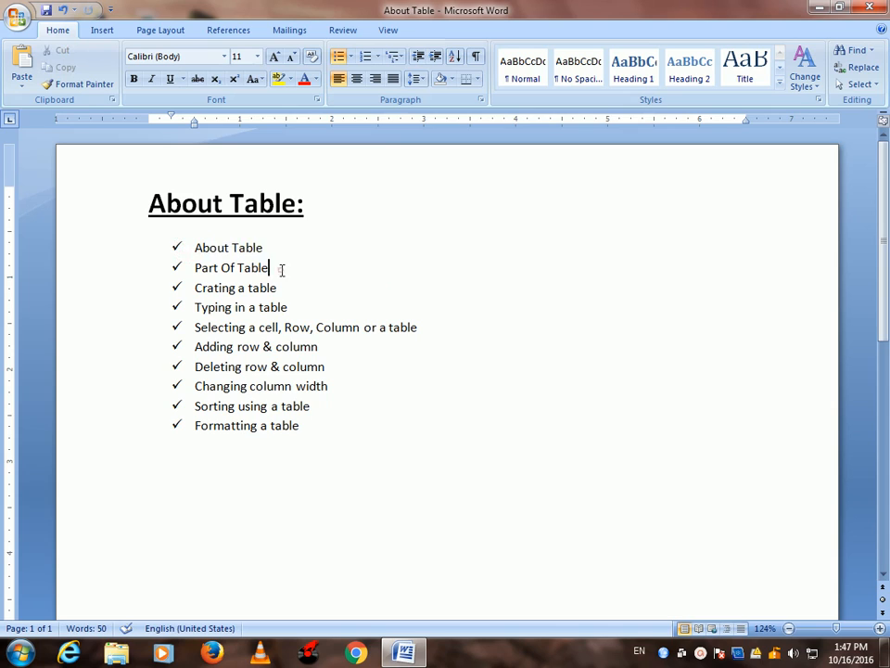
left_click_drag(281, 270, 190, 267)
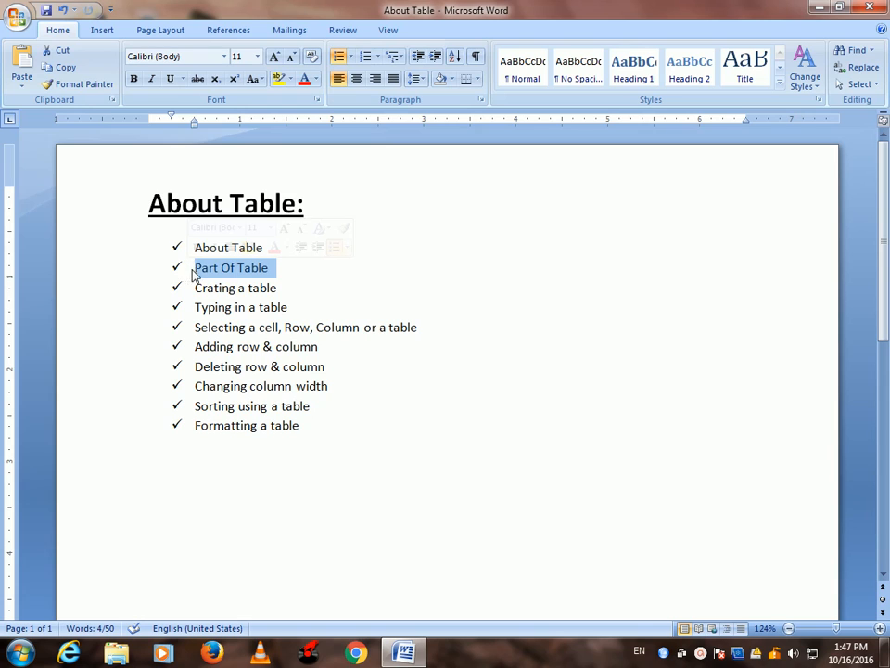
left_click_drag(315, 292, 215, 294)
left_click(565, 297)
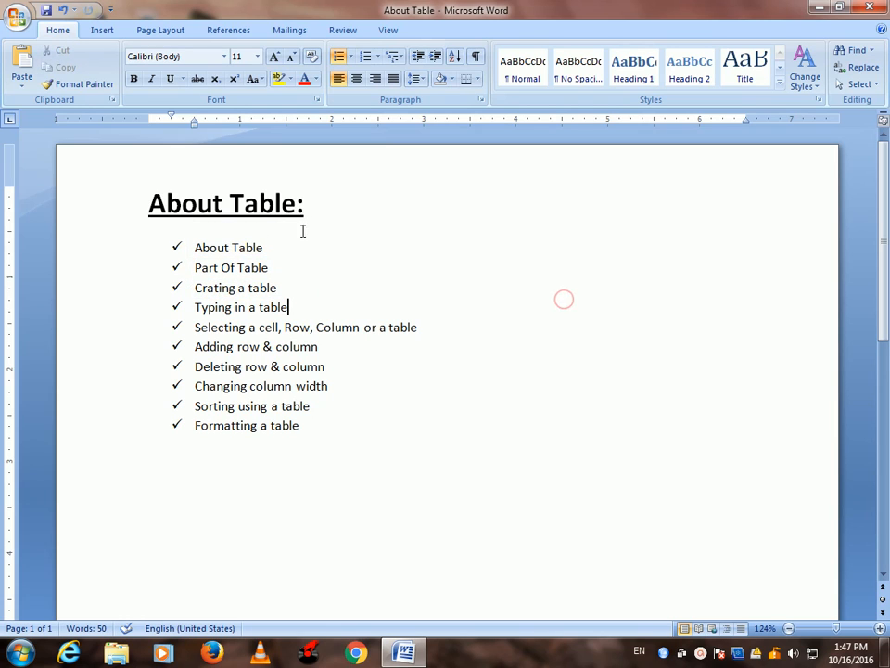
- Insert a table with 4 columns and 5 rows on a new line below the bulleted list
left_click(259, 488)
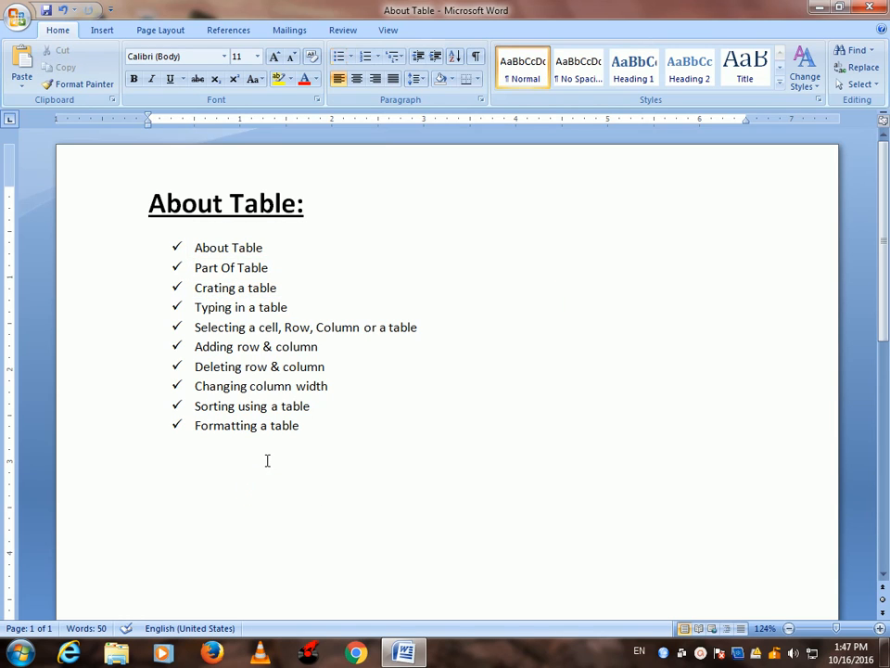
key("Return")
left_click(103, 33)
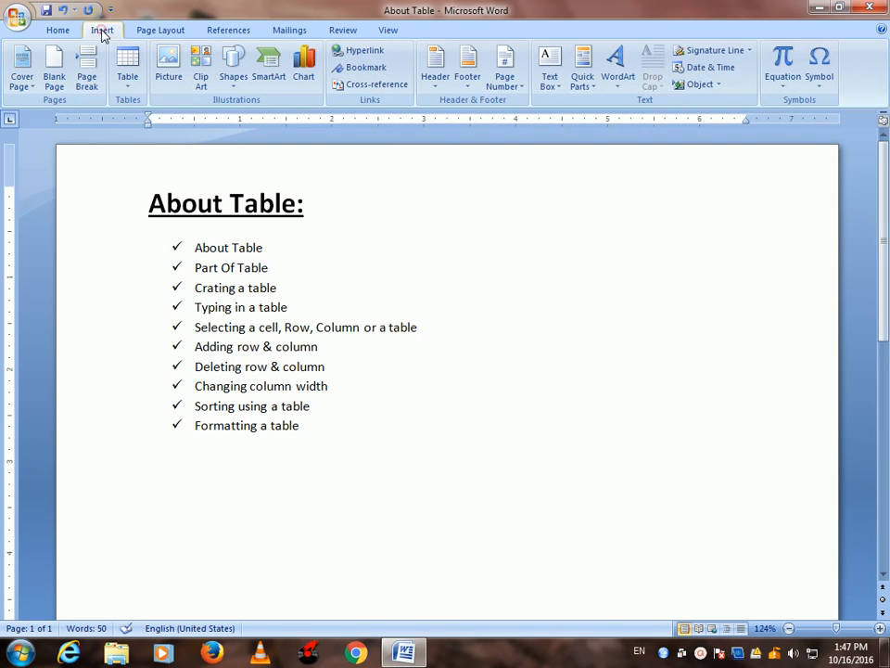
left_click(135, 89)
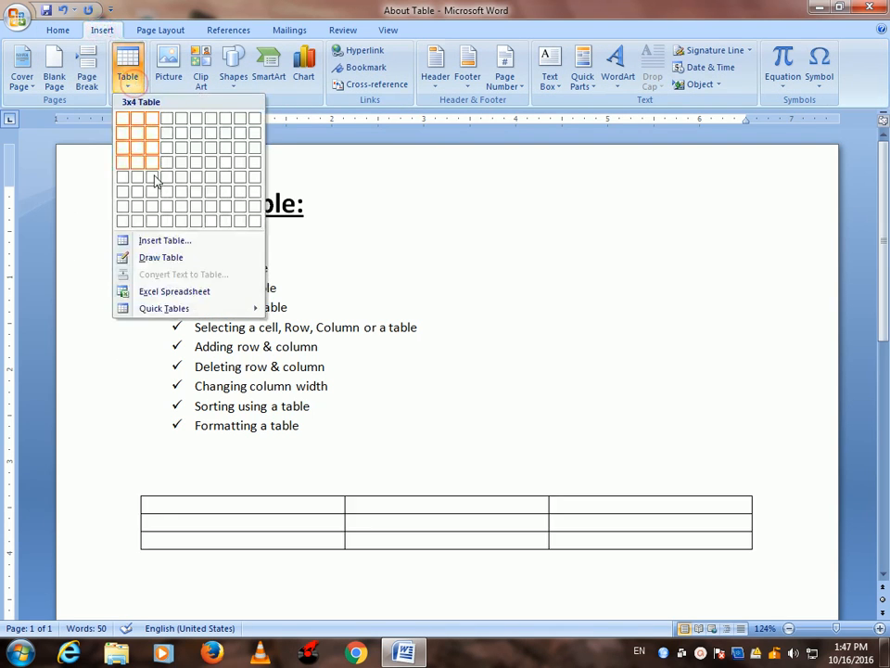
left_click(154, 242)
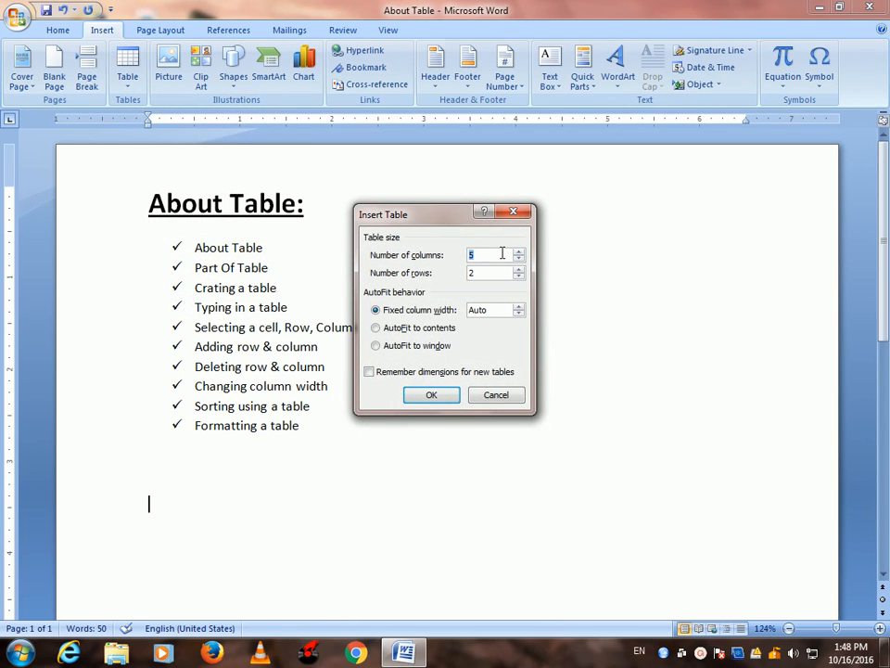
double_click(472, 274)
type("5")
left_click(417, 393)
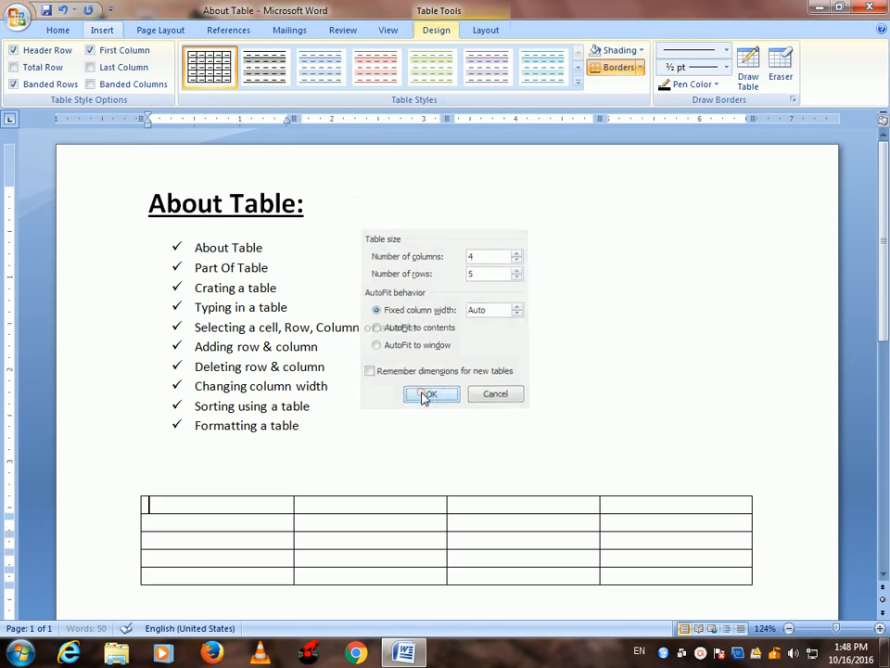
- Draw a table outline about 6.6 inches wide and 1.2 inches high below the first table using Draw Table
scroll(501, 459, "down", 3)
scroll(439, 368, "up", 2)
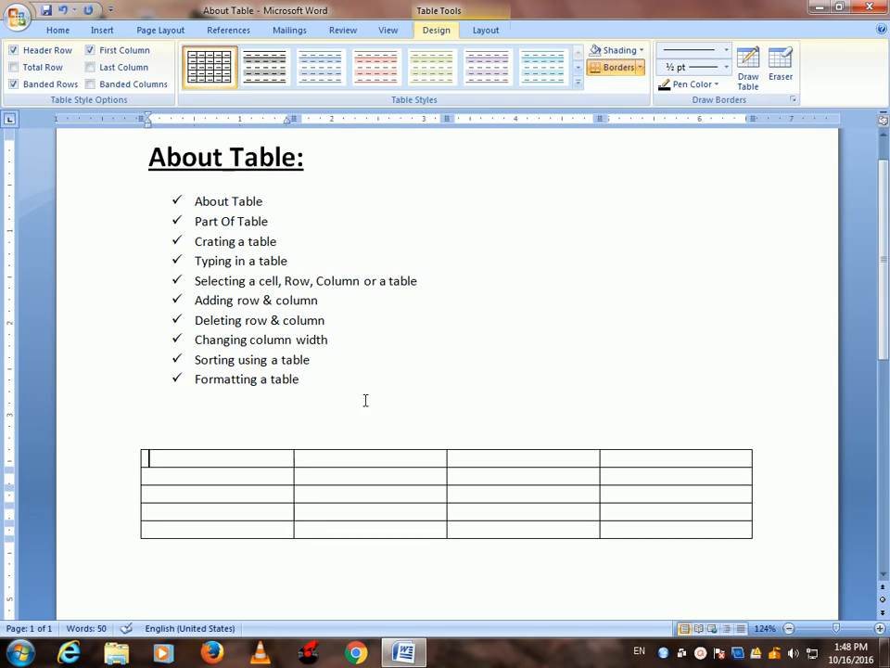
scroll(230, 447, "down", 4)
left_click(231, 447)
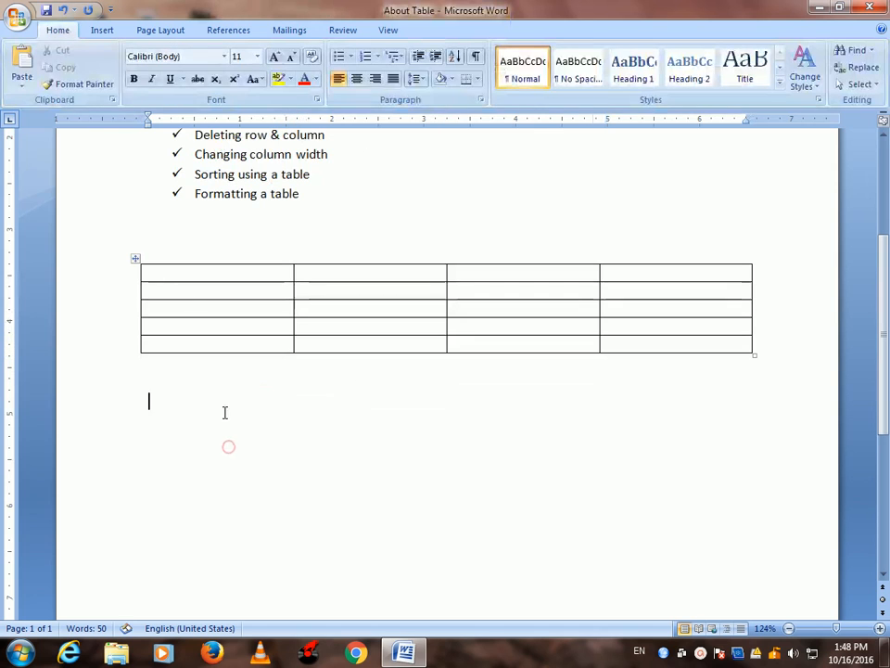
left_click(102, 31)
left_click(127, 74)
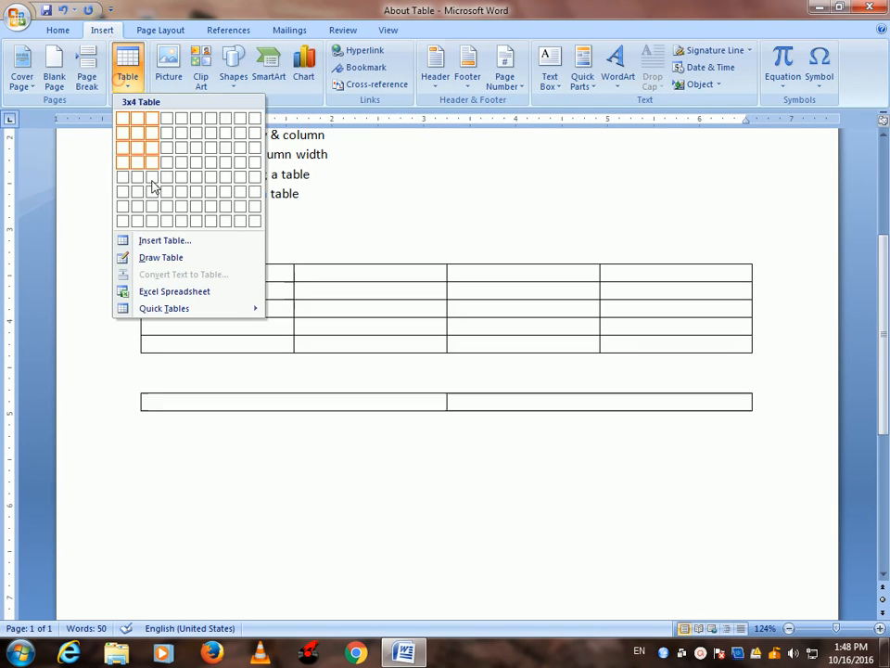
left_click(153, 257)
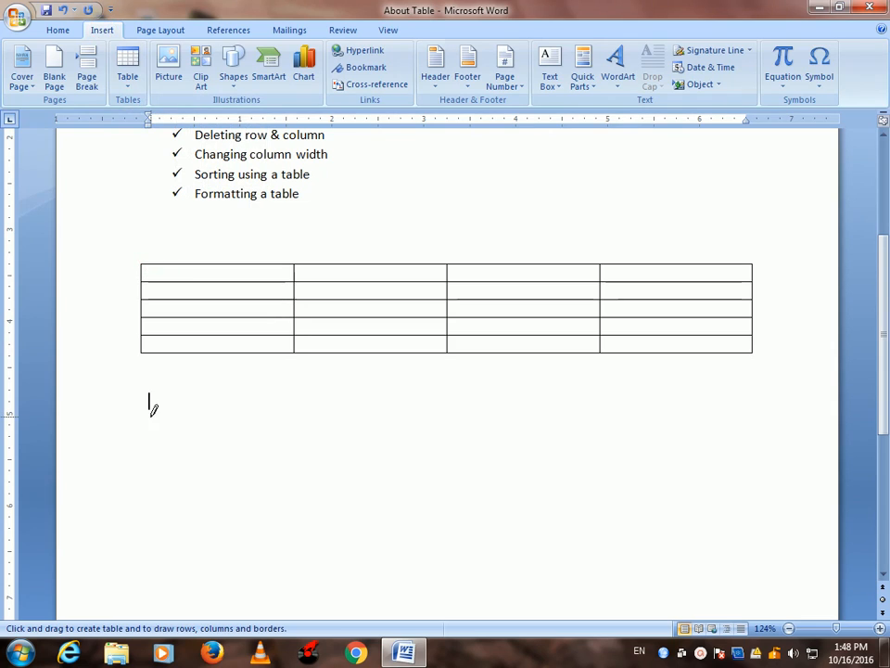
mouse_move(151, 413)
left_mouse_down()
mouse_move(478, 528)
mouse_move(760, 522)
left_mouse_up()
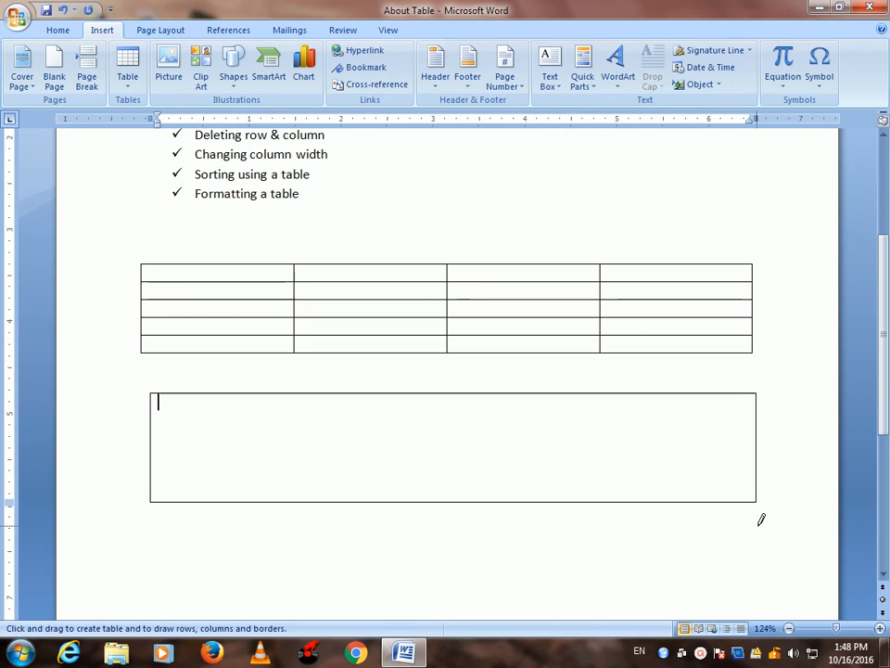
- Draw four horizontal lines across the hand-drawn table to divide it into five rows
left_click_drag(151, 408, 686, 414)
mouse_move(154, 432)
left_mouse_down()
mouse_move(607, 442)
mouse_move(807, 429)
left_mouse_up()
left_click_drag(151, 457, 732, 458)
mouse_move(146, 477)
left_mouse_down()
mouse_move(578, 501)
mouse_move(720, 464)
mouse_move(742, 480)
left_mouse_up()
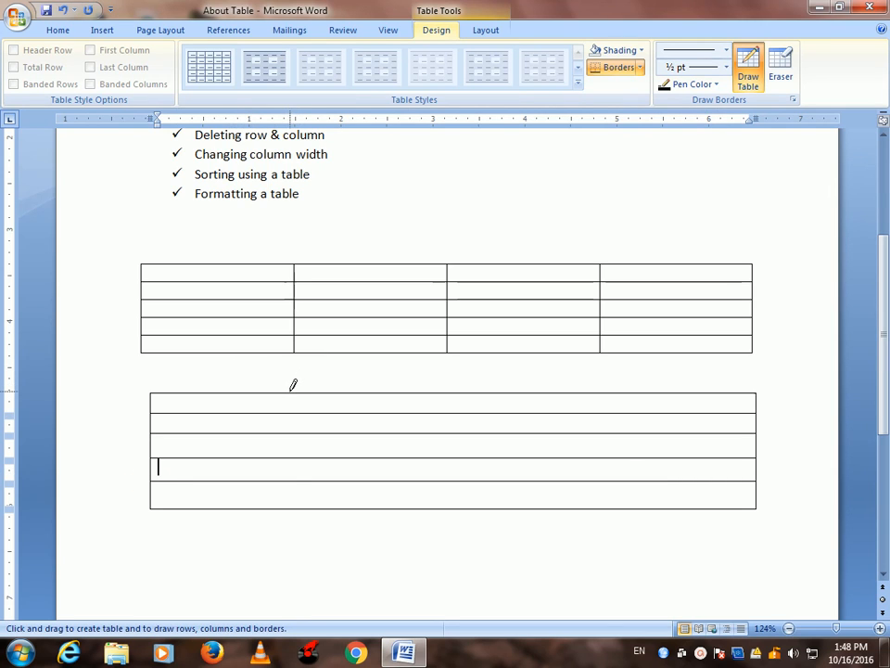
- Draw three vertical lines through the hand-drawn table to divide it into four columns
left_click_drag(291, 393, 290, 508)
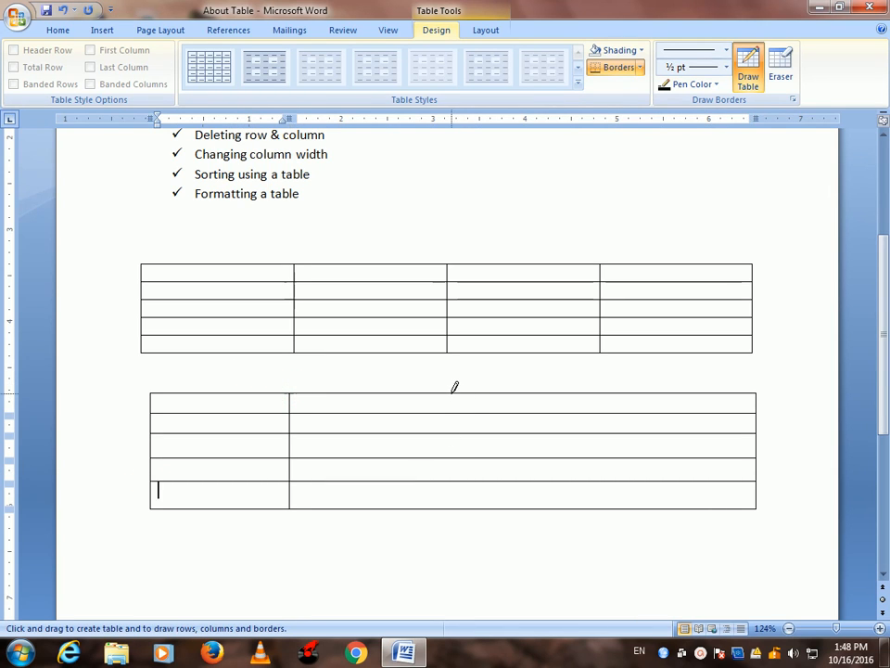
mouse_move(455, 391)
left_mouse_down()
mouse_move(448, 528)
mouse_move(450, 512)
left_mouse_up()
left_click_drag(610, 389, 606, 507)
- Remove the fourth column of the first table by erasing its outer borders and row lines with the Eraser
scroll(189, 363, "up", 3)
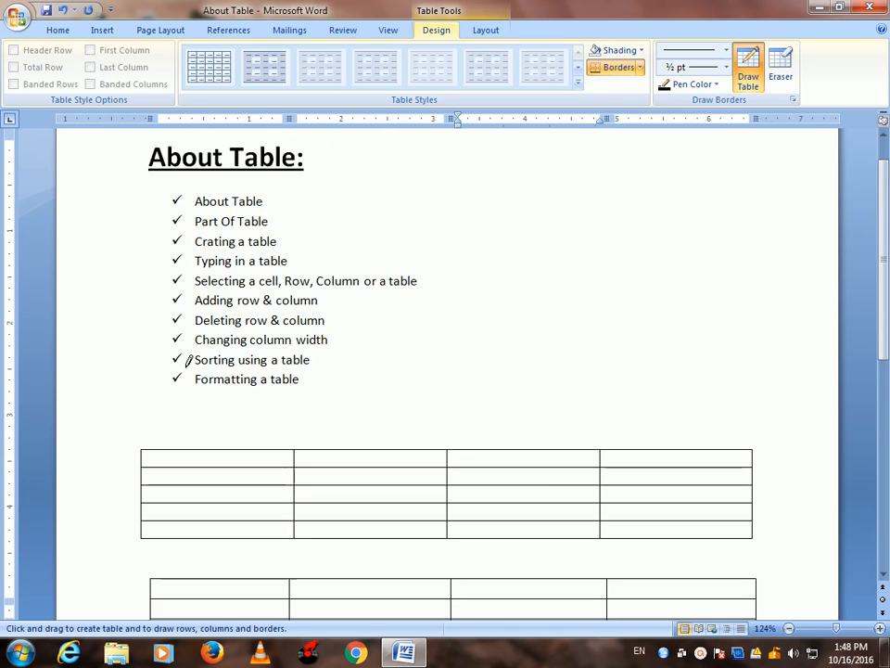
scroll(189, 360, "up", 1)
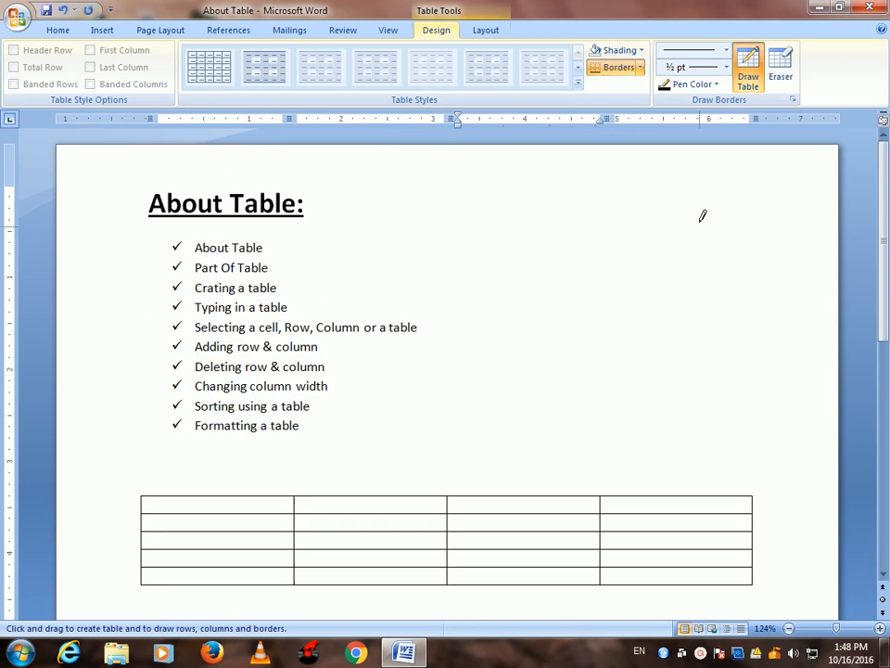
left_click(780, 67)
left_click(755, 501)
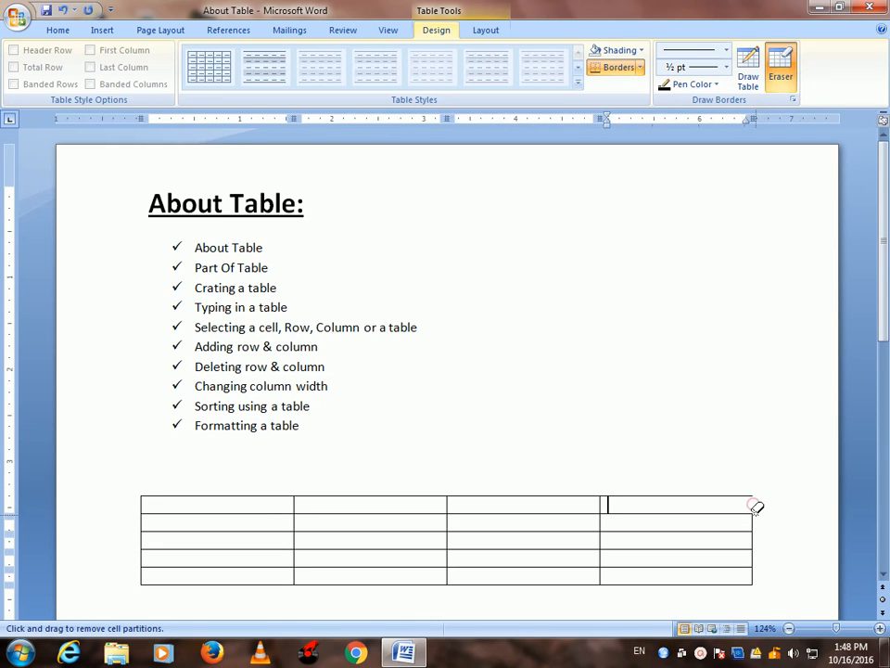
left_click(755, 521)
left_click(754, 547)
left_click(756, 550)
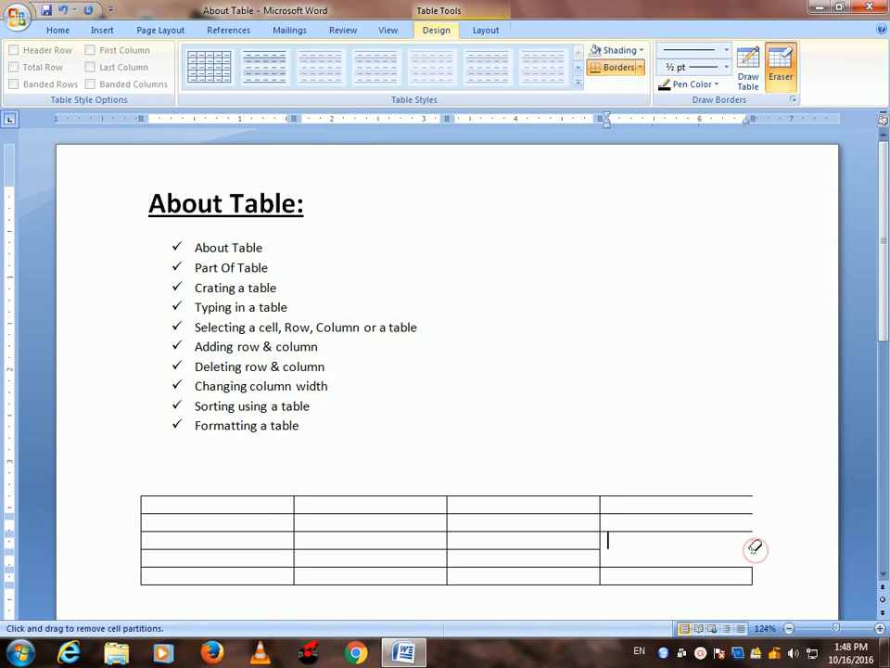
left_click(746, 575)
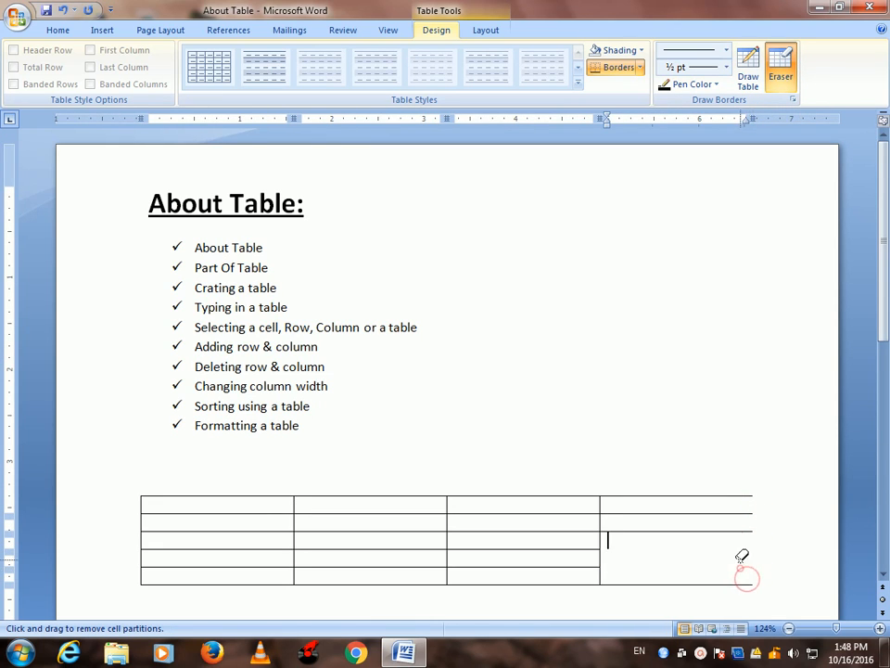
left_click(729, 530)
left_click(724, 513)
left_click(721, 495)
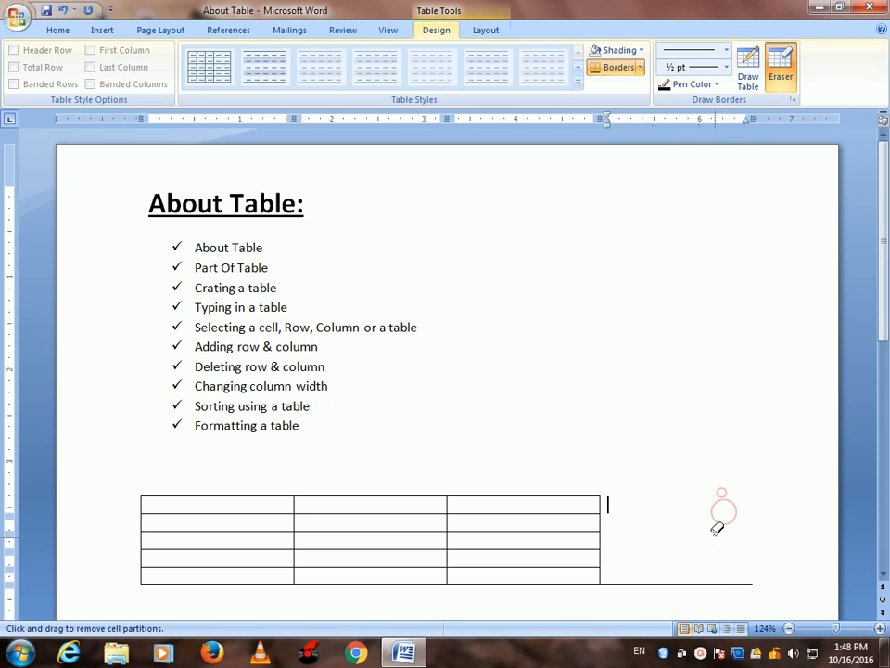
left_click(701, 581)
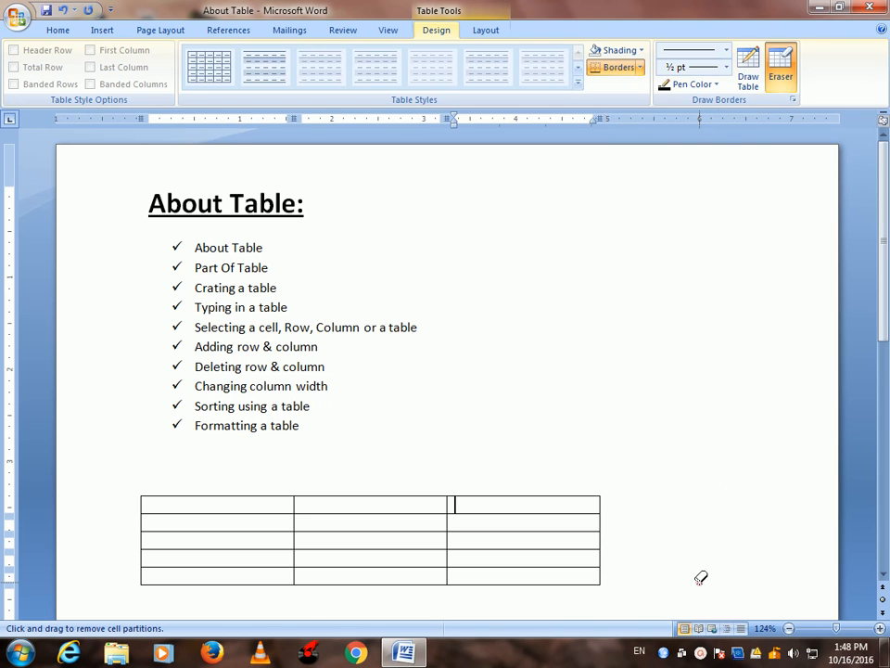
left_click(52, 32)
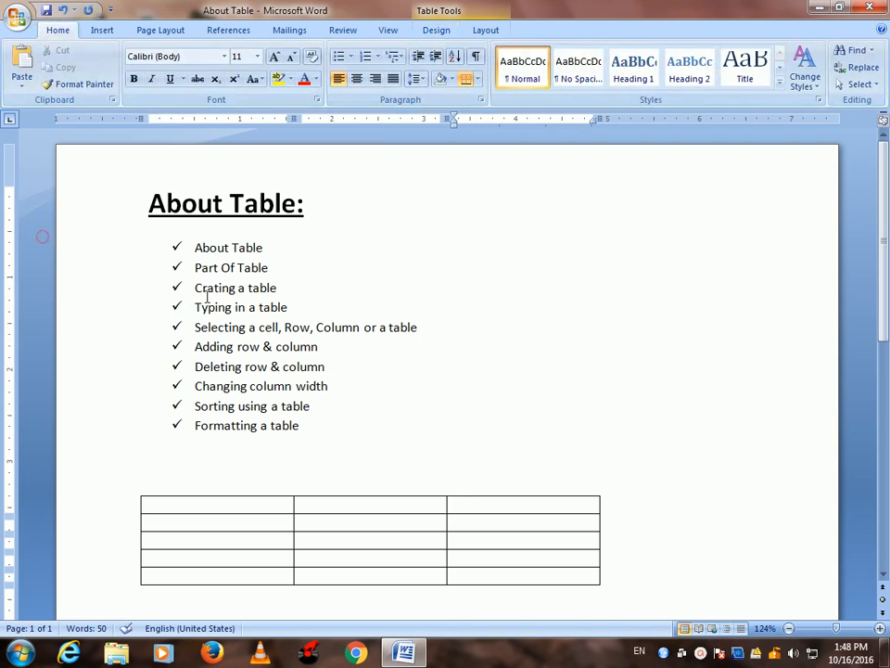
scroll(280, 462, "down", 5)
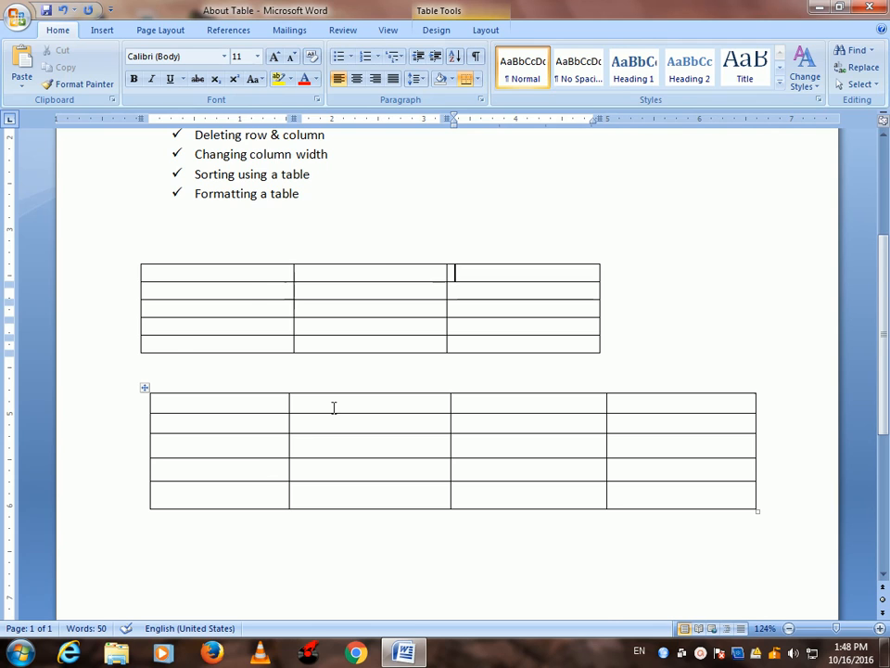
scroll(334, 408, "up", 3)
left_click_drag(230, 219, 292, 212)
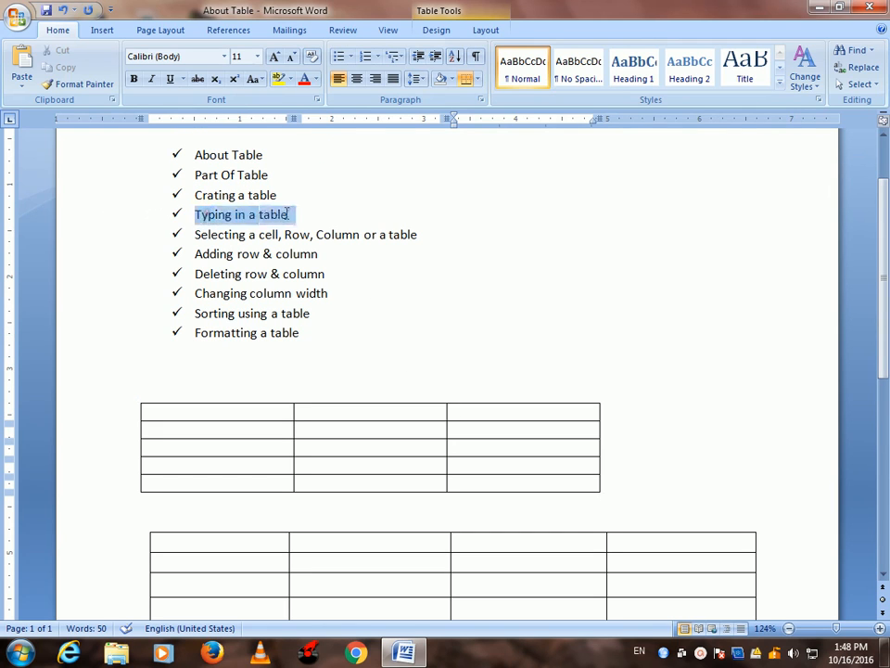
left_click(373, 293)
- Fill the first table's top row with the headings Name, Address and Contact No
left_click(184, 417)
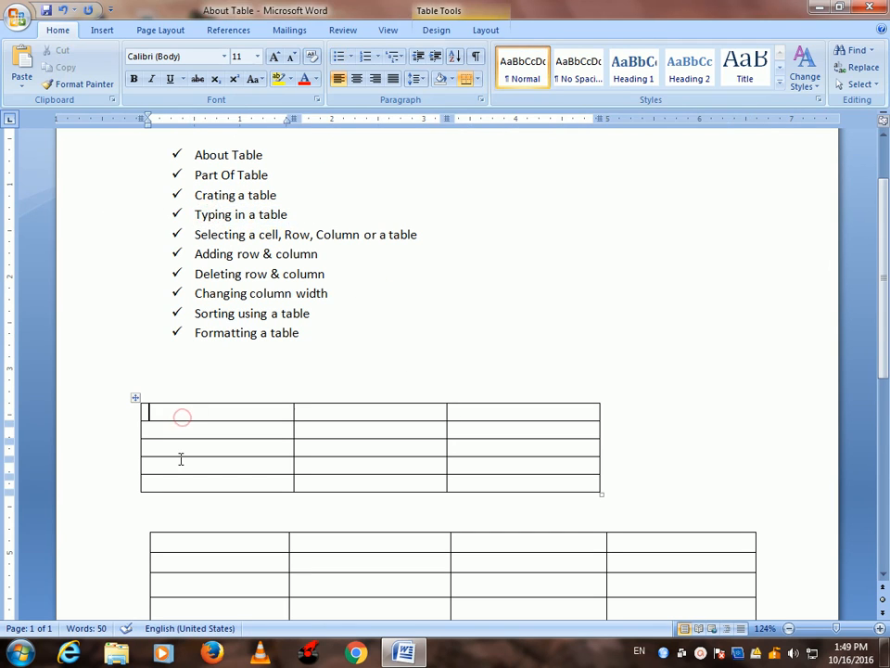
type("Name")
key("Tab")
type("A")
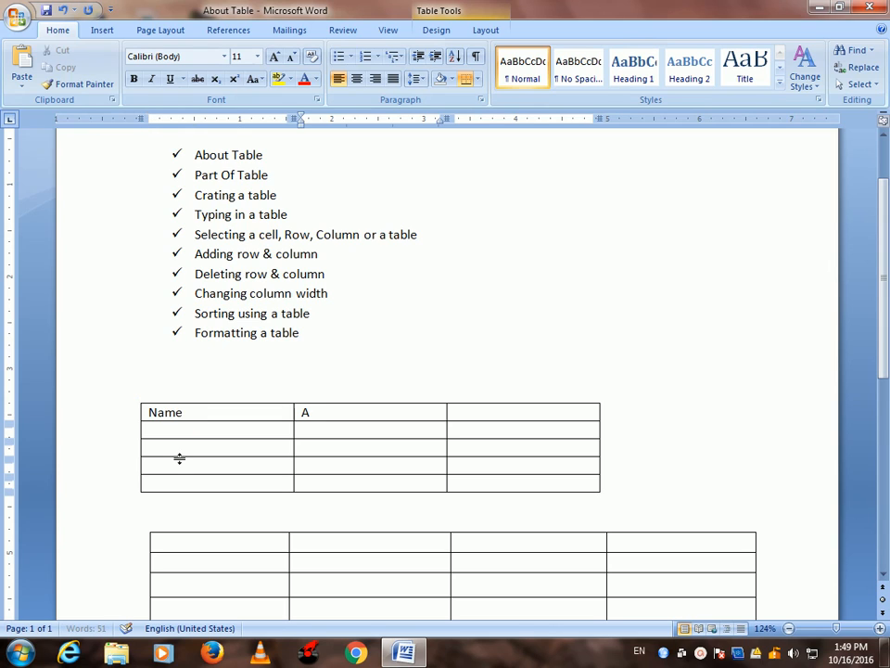
type("ddress")
key("Tab")
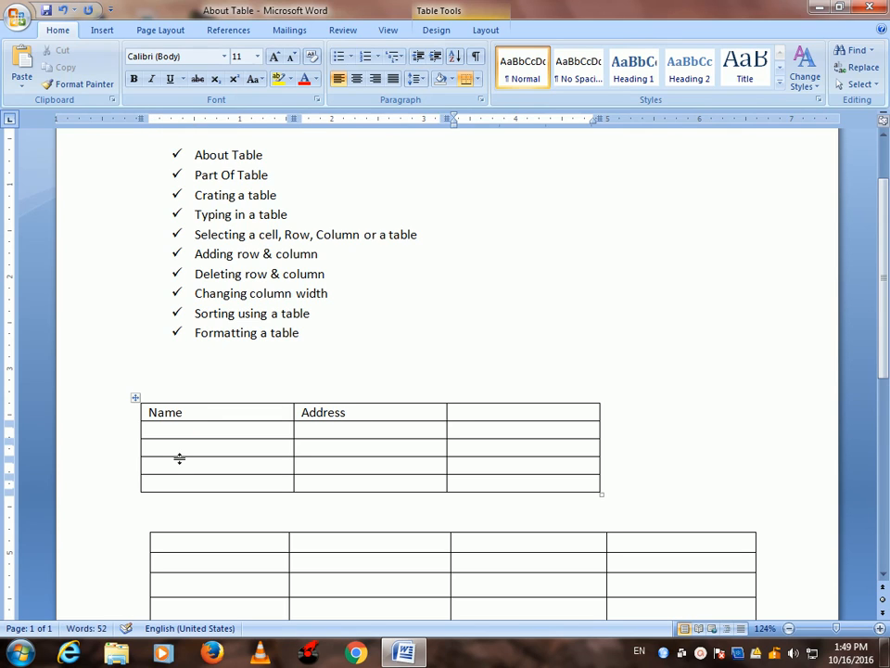
type("Con No")
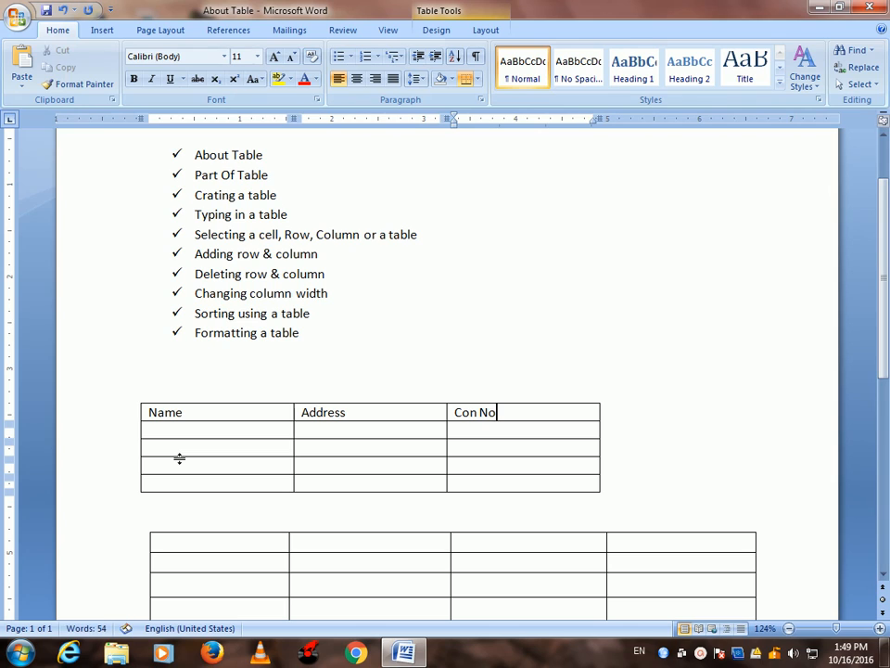
key("BackSpace")
key("BackSpace")
key("BackSpace")
type("tact No.")
key("Tab")
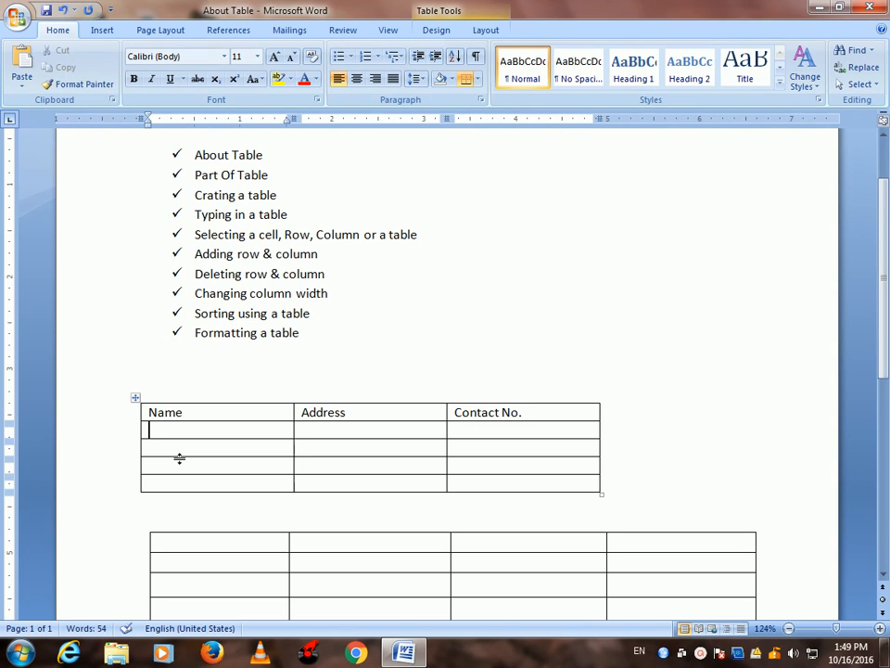
- Fill the second row with the name Abc, the address Xyz and a placeholder contact number
type("abc")
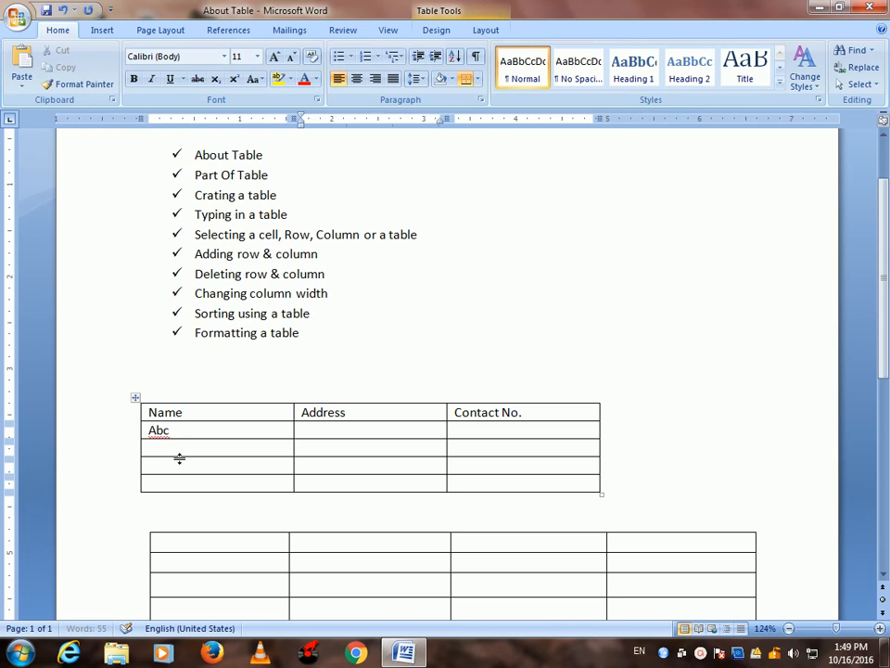
type("xyz")
key("Tab")
type("999")
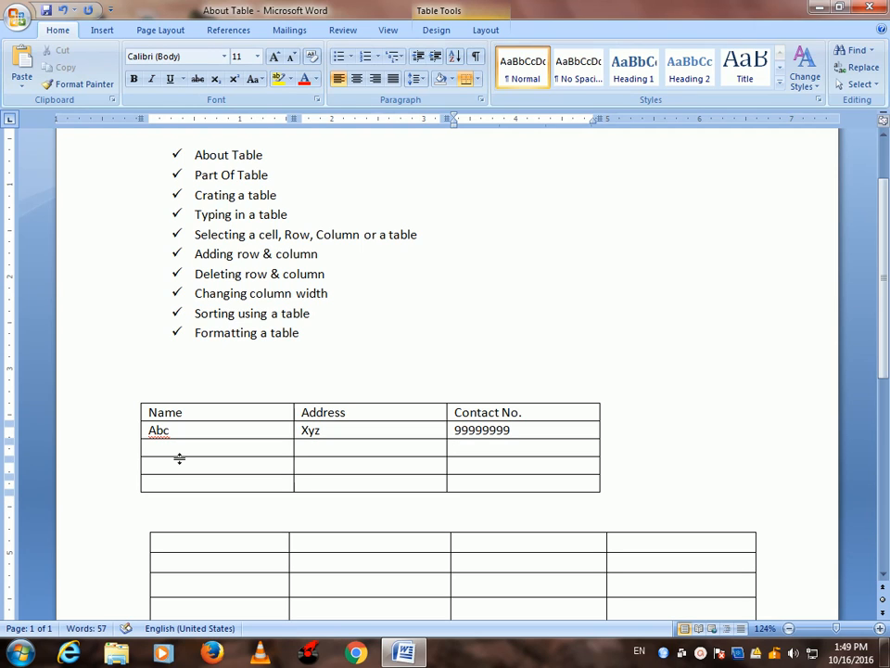
- Fill the first table's third row with the name Bcd, the address Dikd and a placeholder contact number
key("Tab")
type("b")
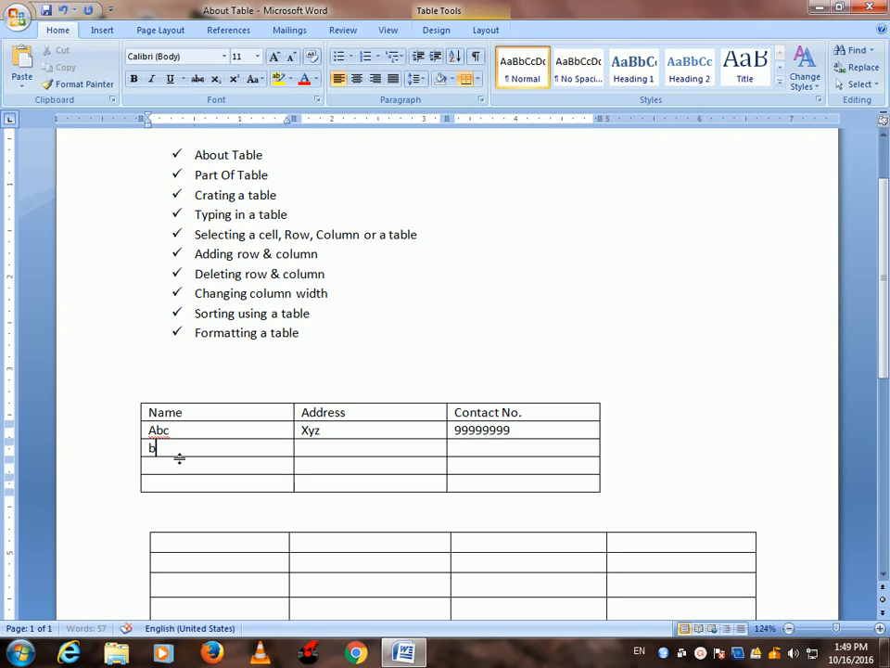
key("Tab")
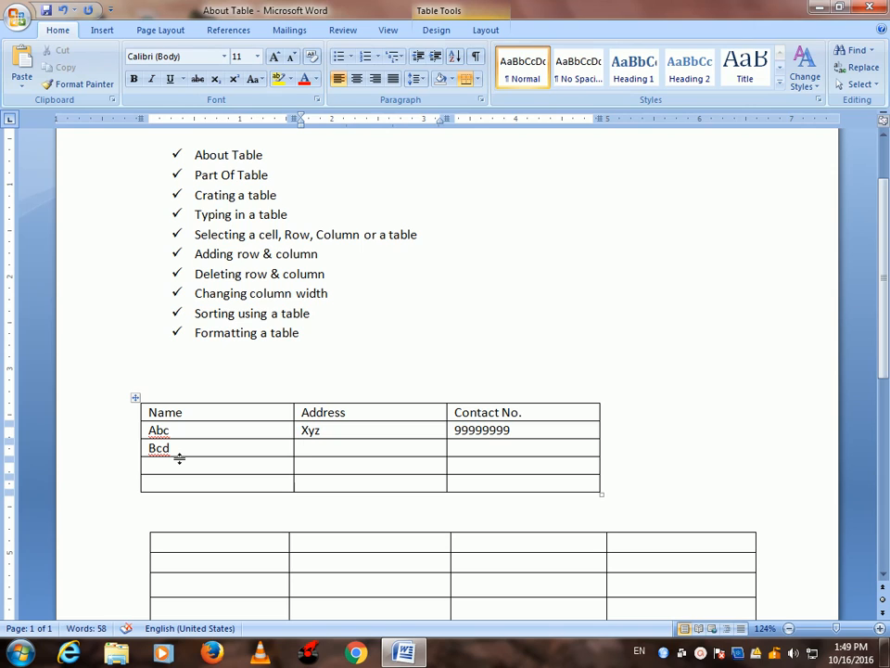
type("dikd")
key("Tab")
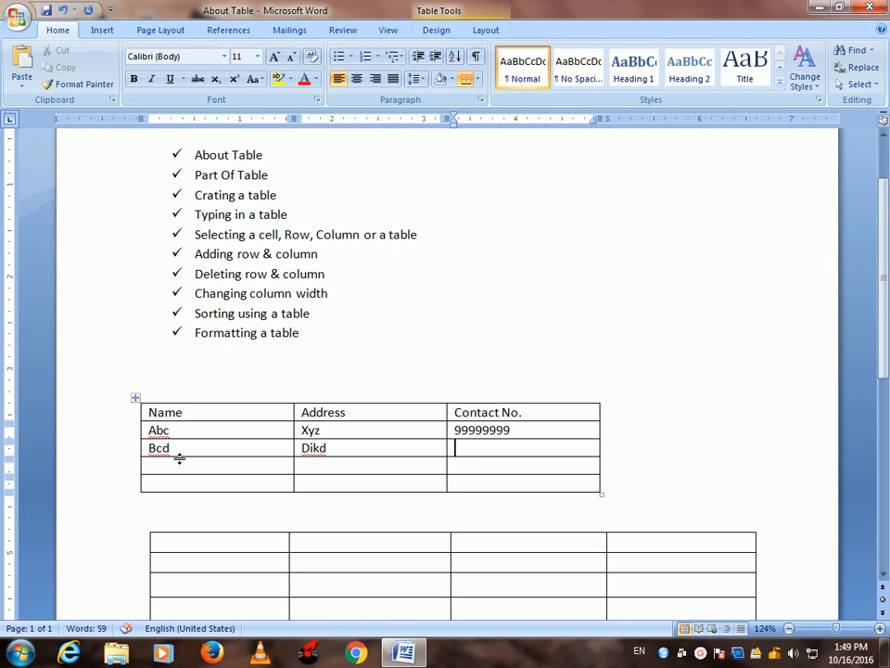
type("948498498")
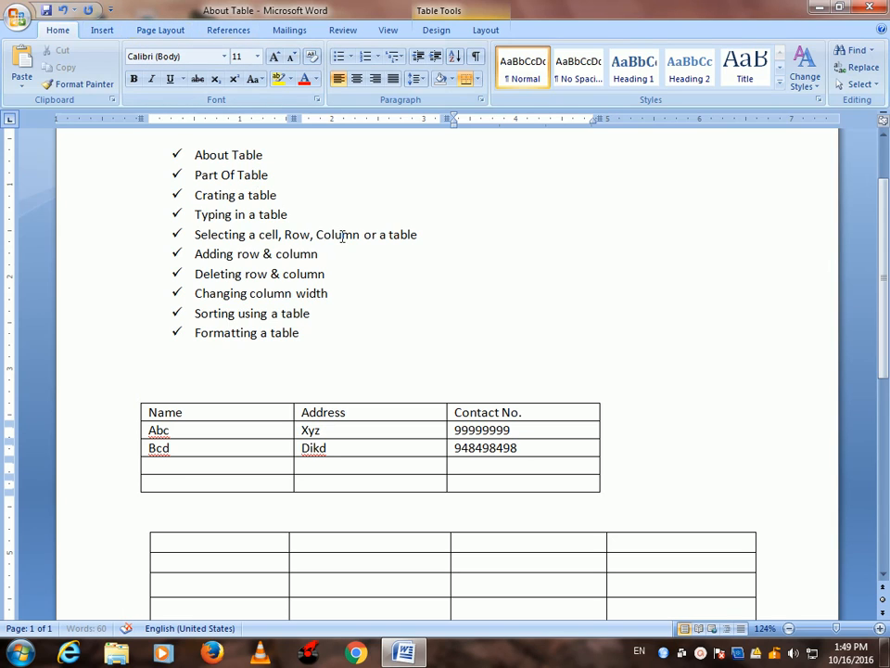
- Select the text of the Name, Address and Contact No. heading cells one after another
left_click_drag(458, 226, 345, 249)
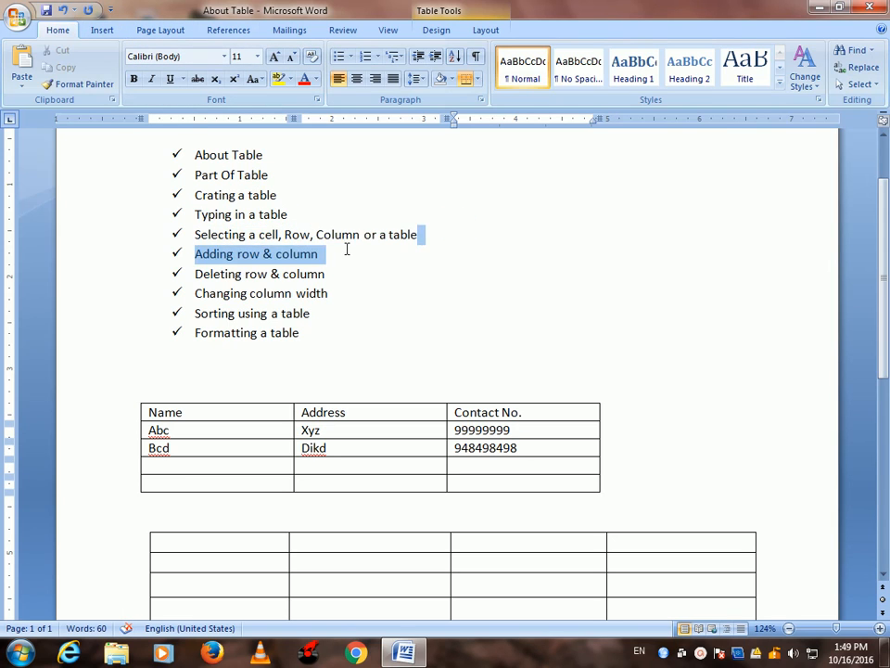
left_click(473, 243)
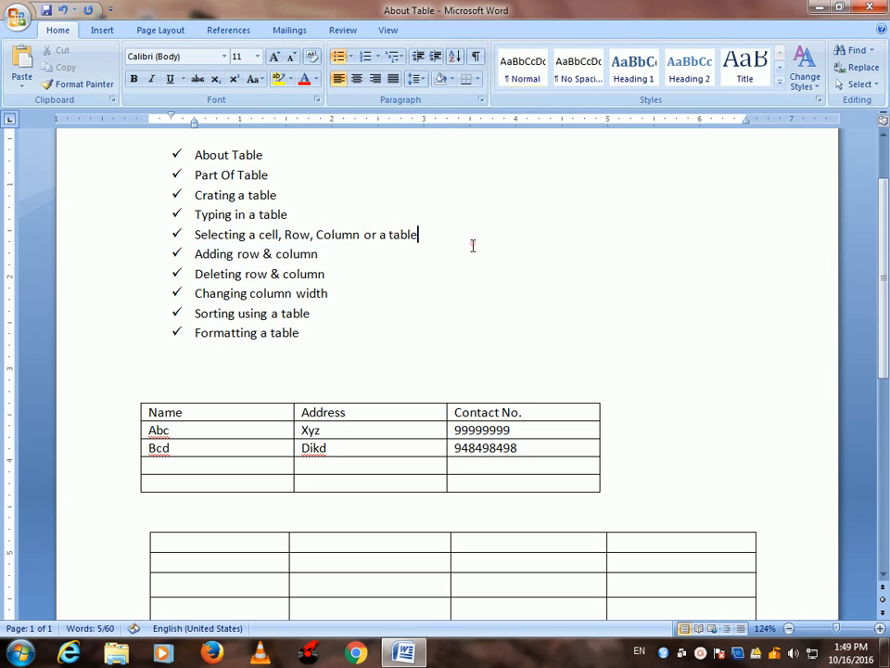
double_click(150, 411)
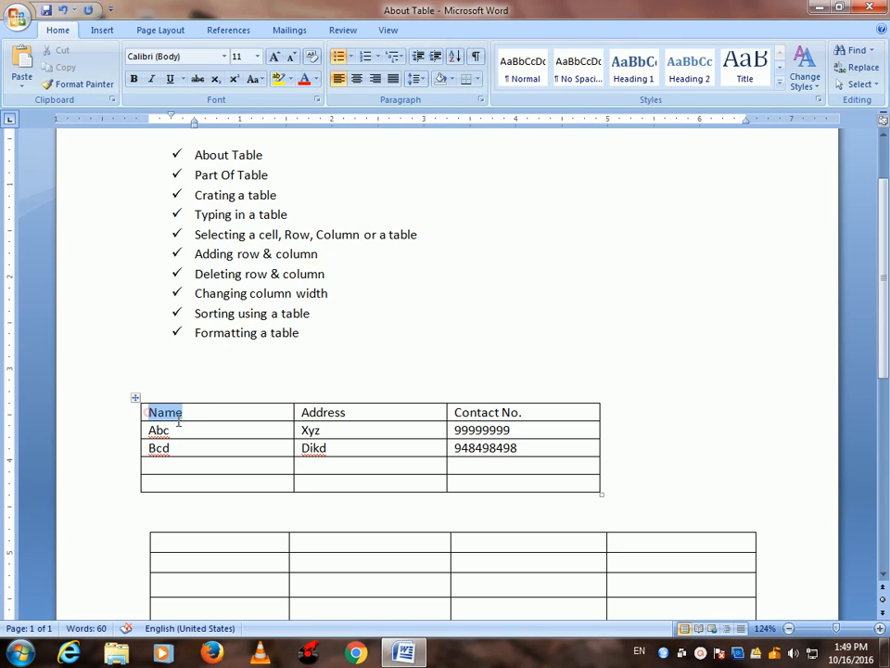
left_click(315, 414)
left_click_drag(316, 413, 345, 413)
left_click_drag(454, 411, 520, 412)
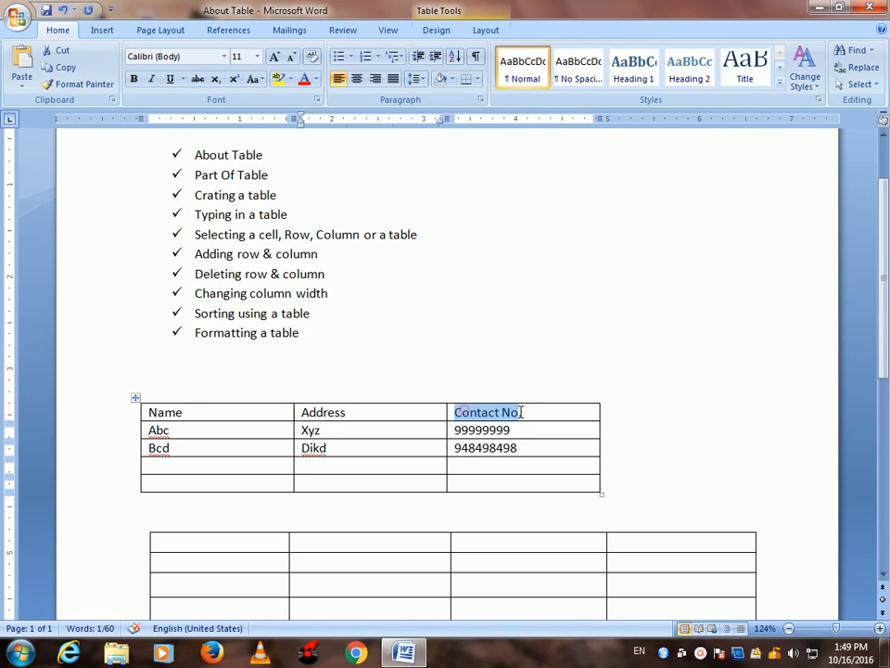
left_click(271, 479)
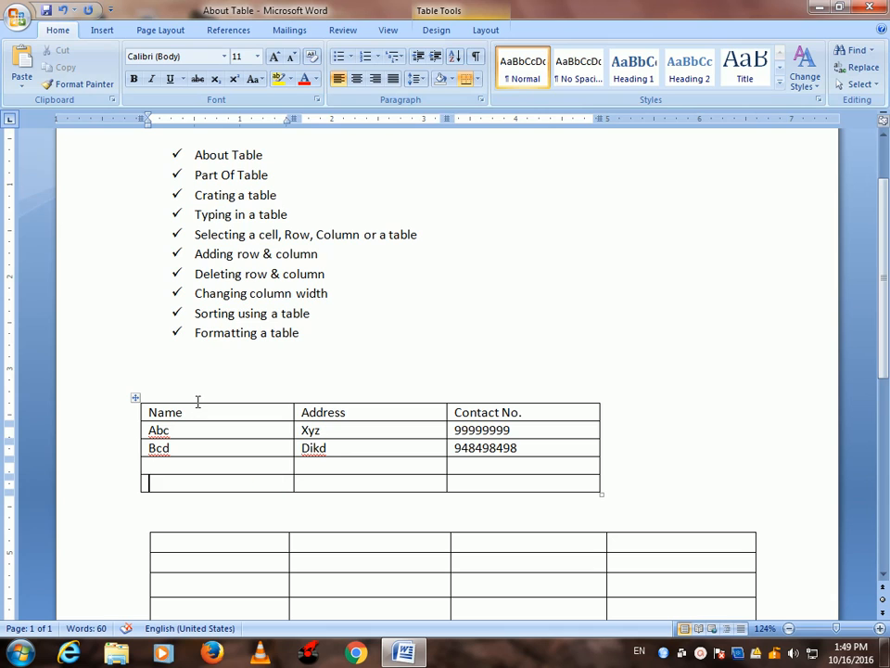
- Select the first table's three filled rows and the whole table in turn, and clear the selection
left_click_drag(198, 400, 196, 437)
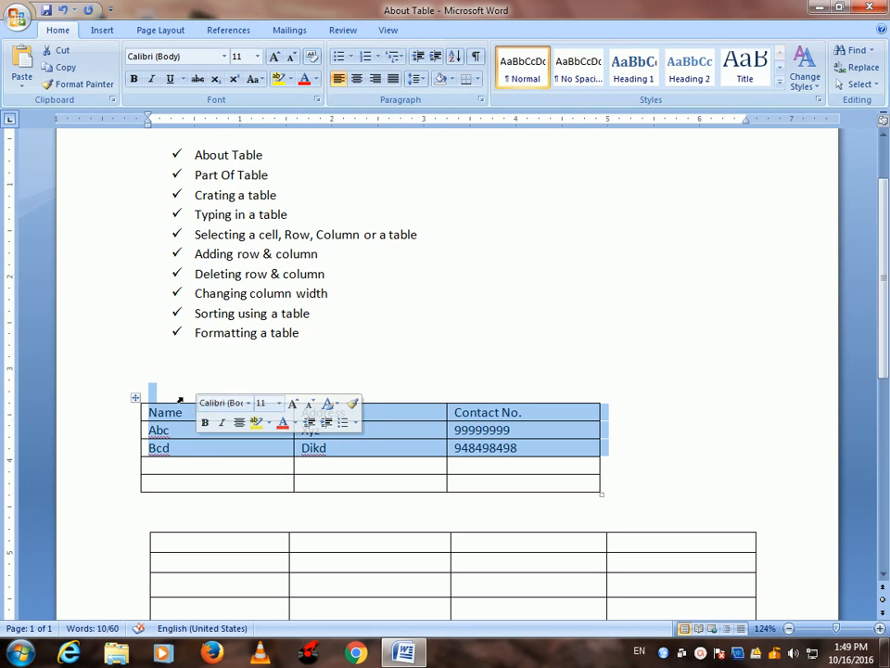
left_click(217, 379)
left_click(136, 397)
left_click(203, 452)
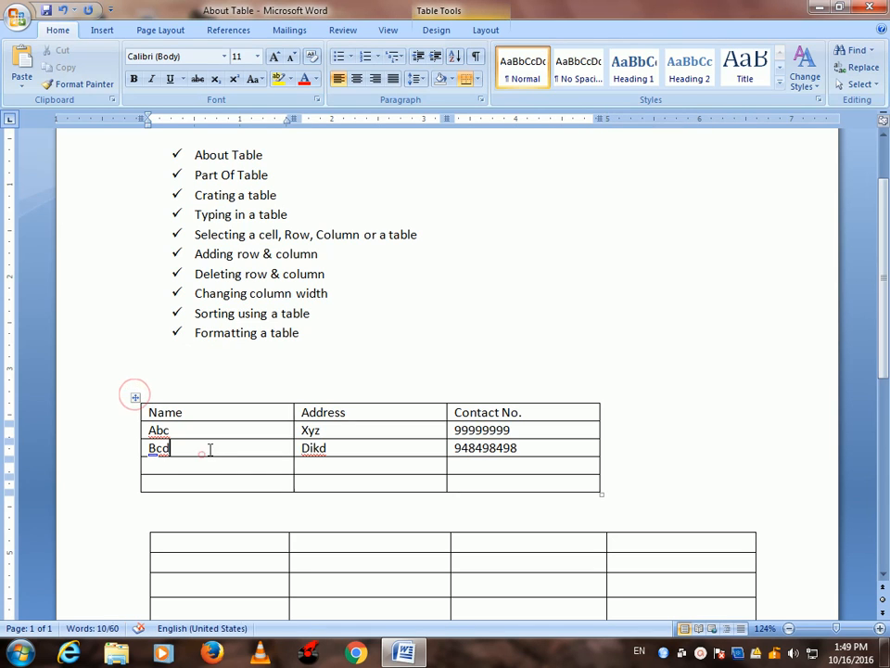
- Select the Name, Address and Contact No. columns of the first table one after another
left_click_drag(207, 414, 207, 481)
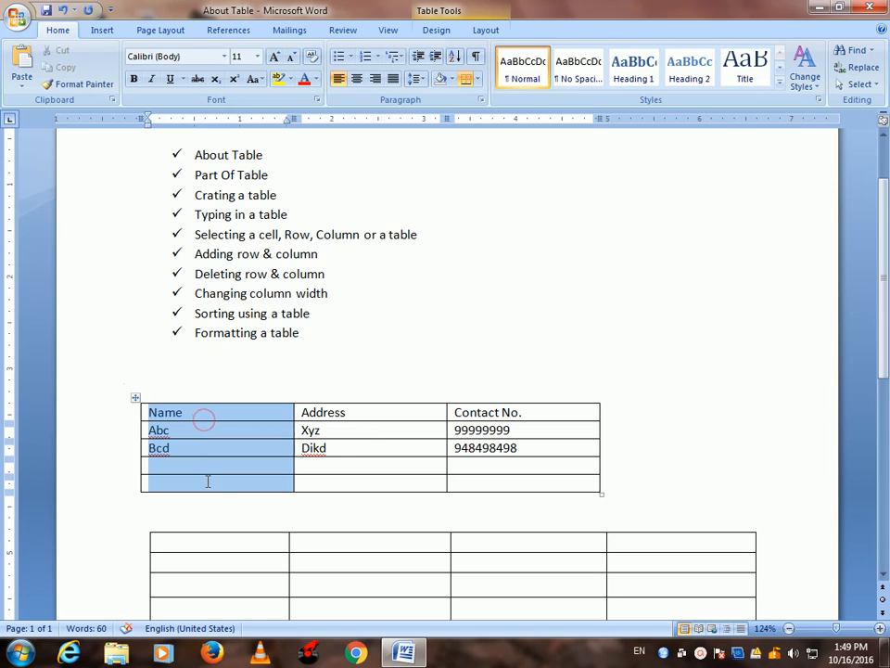
left_click(329, 410)
left_click_drag(329, 411, 336, 475)
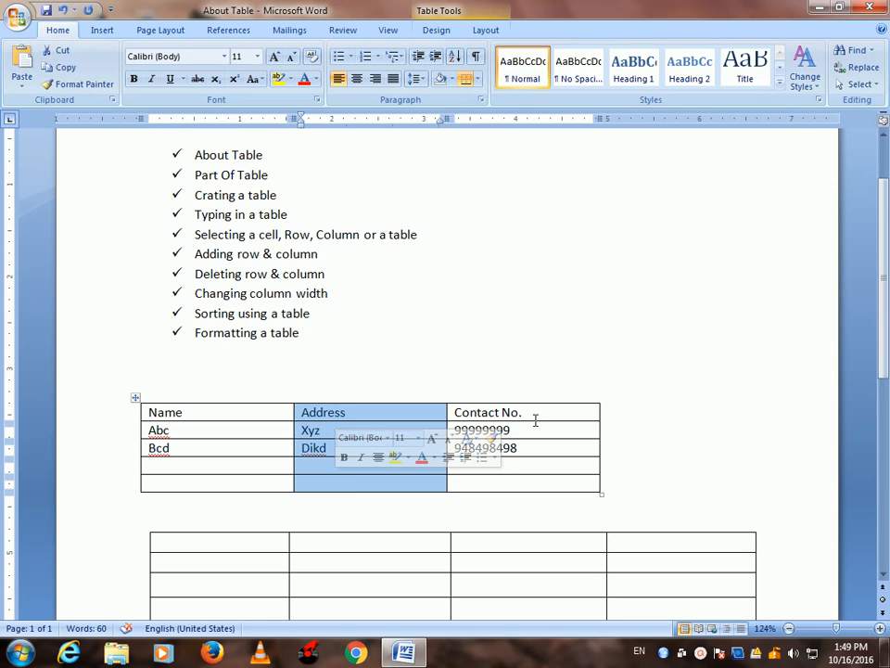
left_click_drag(534, 414, 526, 476)
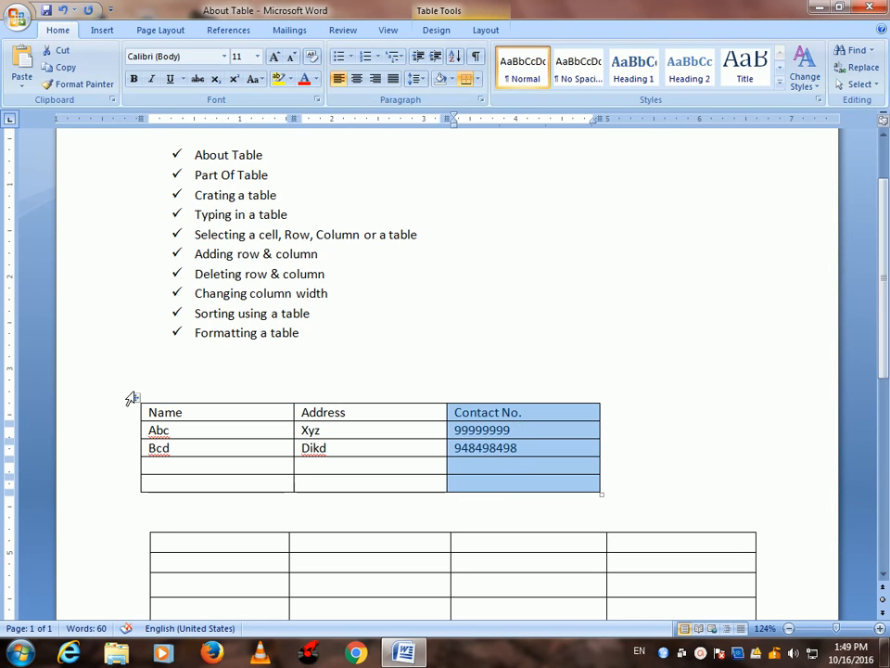
- Select the heading row and the entire first table in turn, and clear the selection
left_click_drag(154, 409, 505, 420)
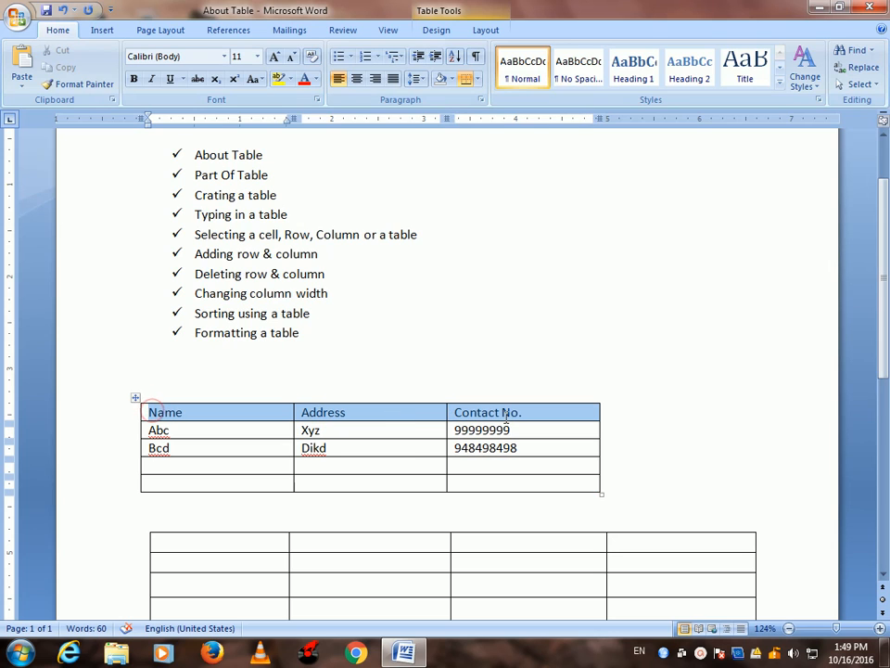
left_click(135, 399)
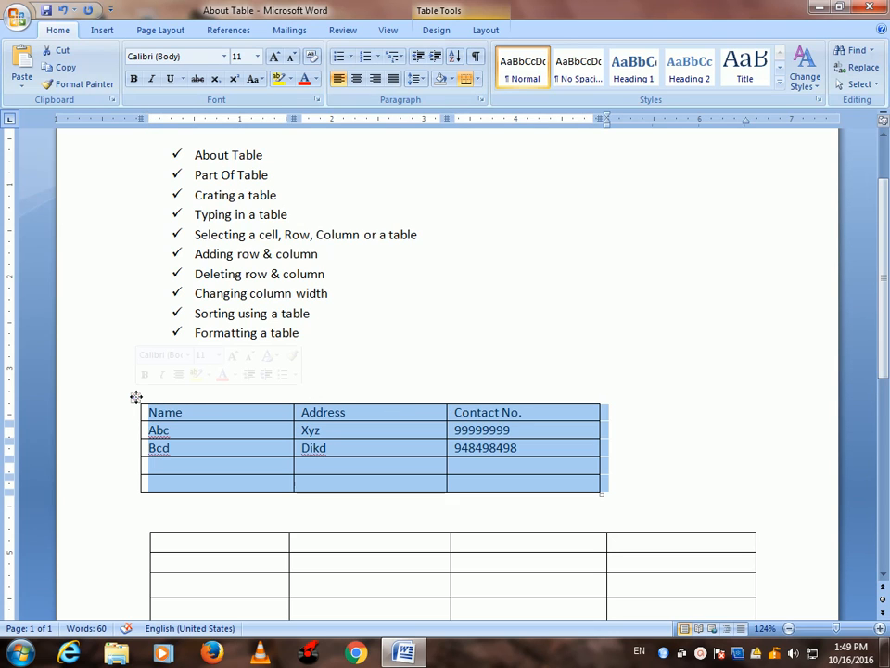
left_click(552, 276)
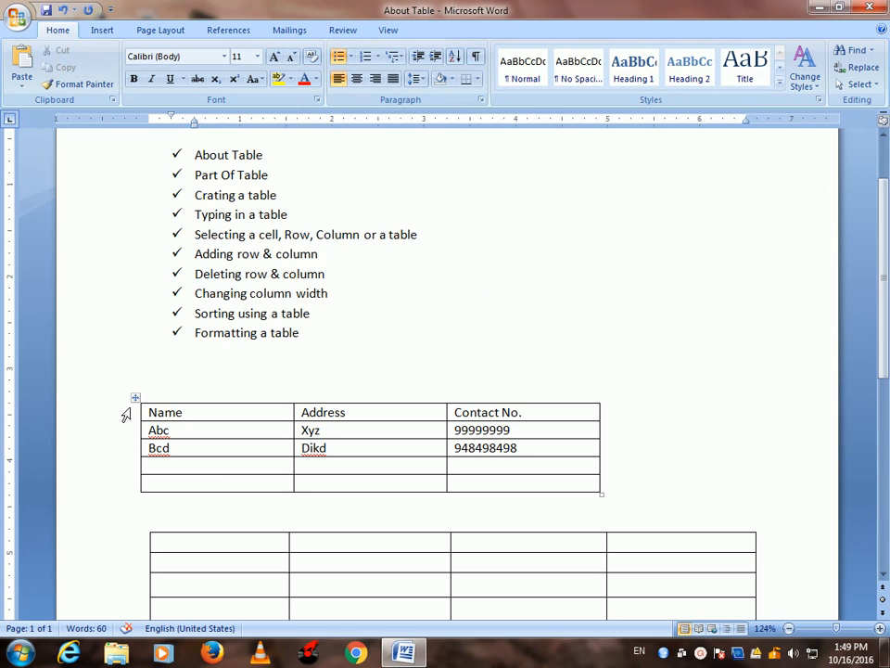
- Insert a blank row above the Bcd row in the first table
left_click(135, 399)
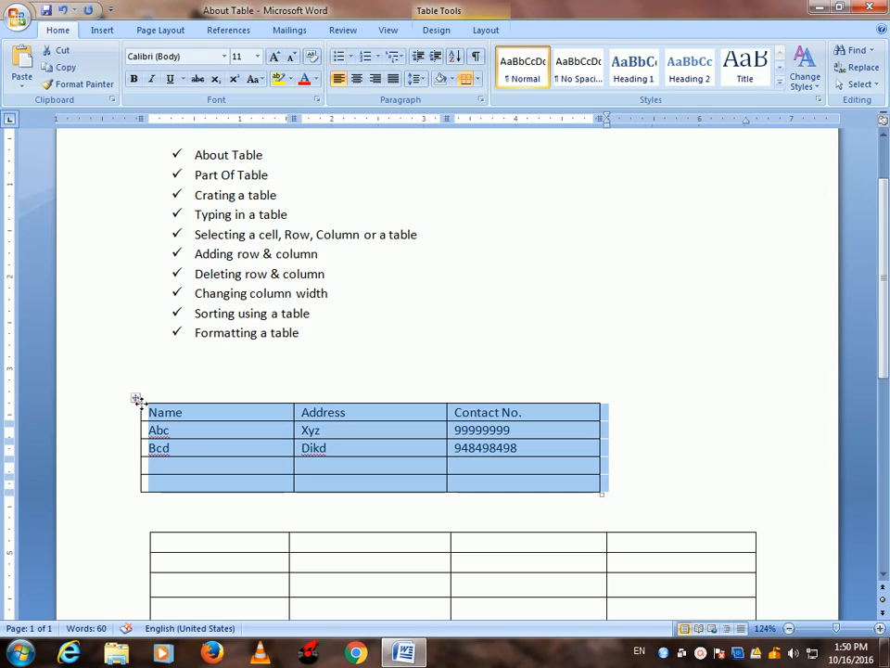
left_click(499, 34)
left_click(540, 409)
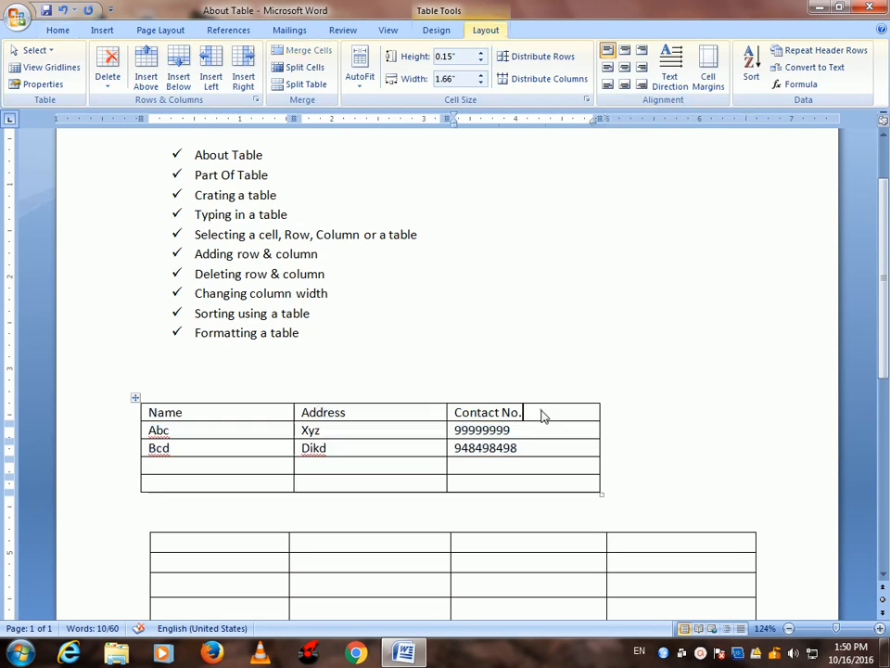
left_click(516, 464)
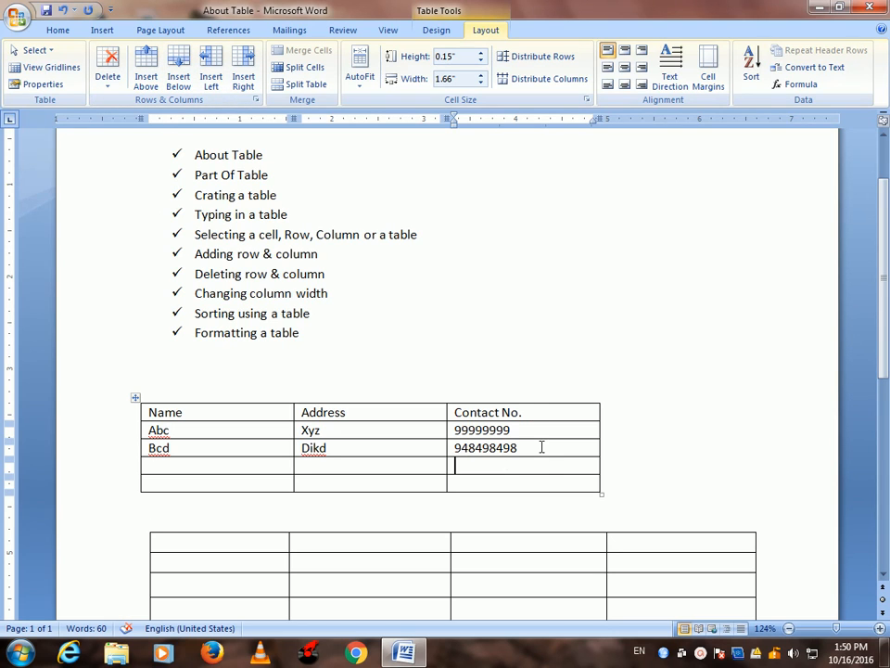
left_click(146, 65)
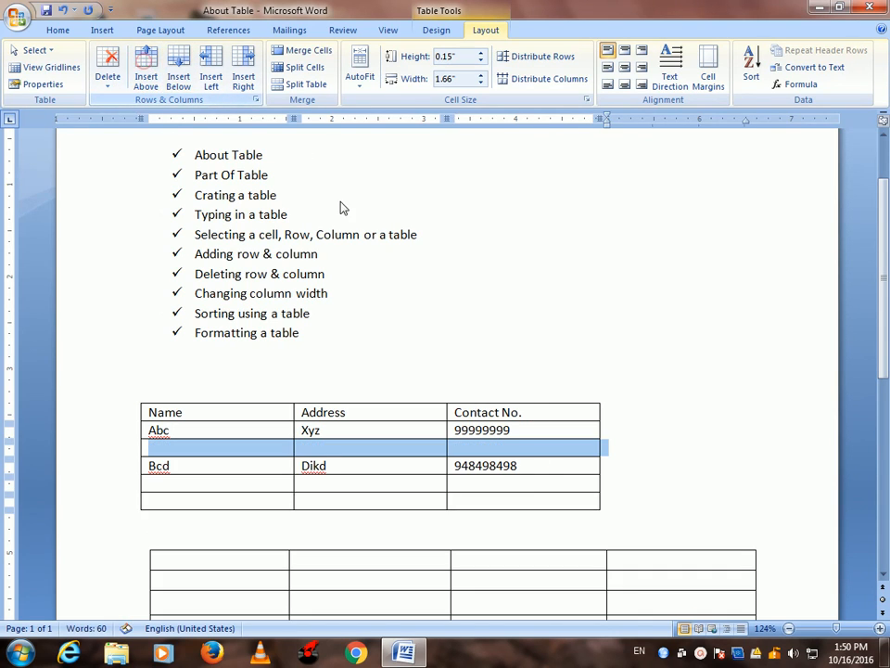
- Insert a blank row directly below the heading row of the first table
left_click(530, 432)
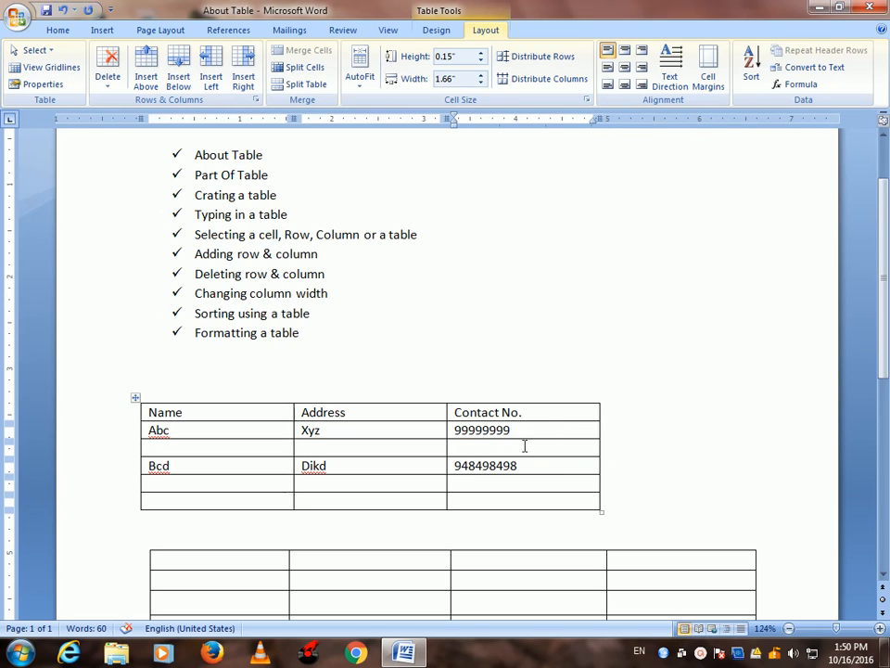
left_click(530, 414)
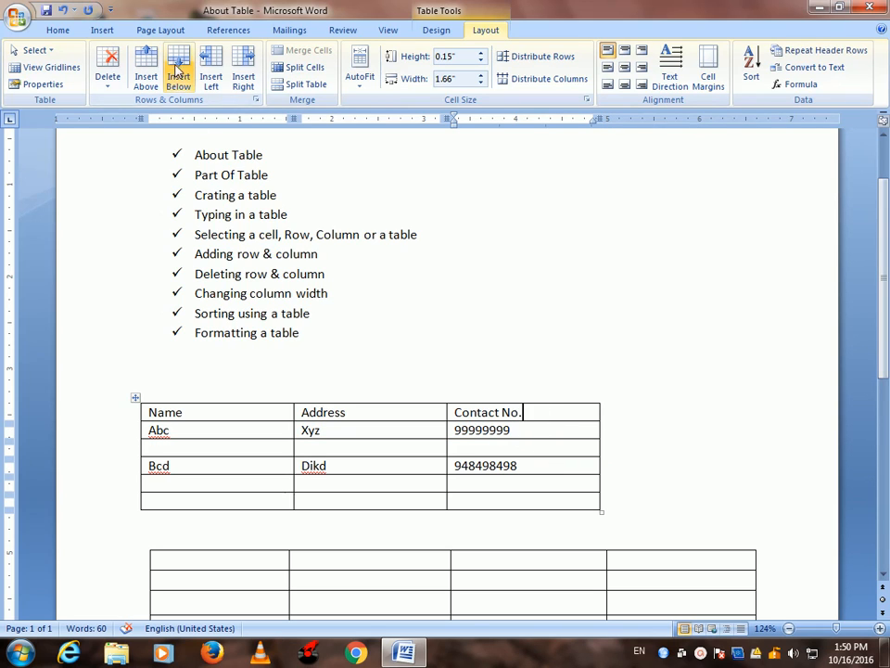
left_click(176, 66)
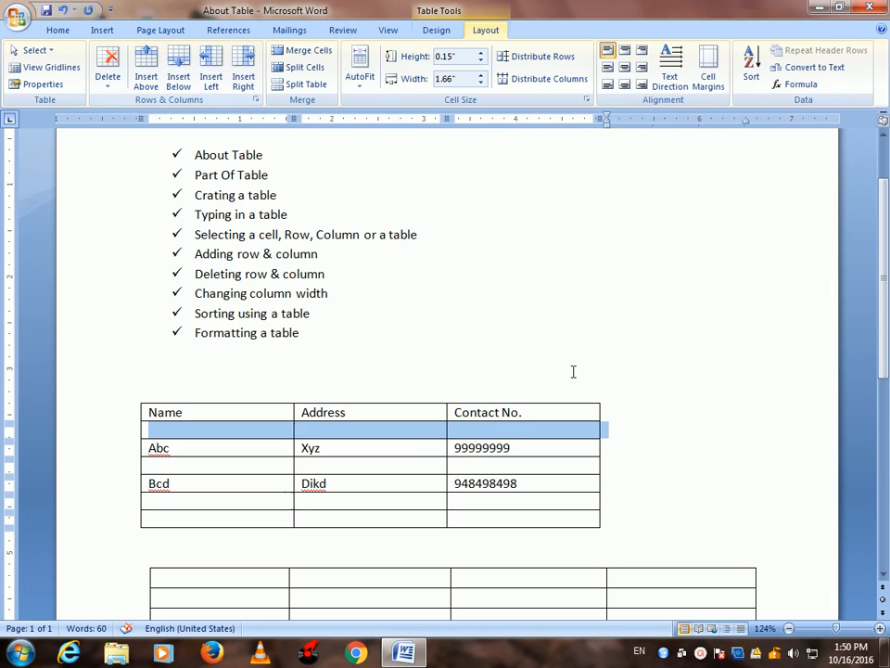
key("ctrl+z")
- Insert one blank column before and one blank column after the Address column
left_click(405, 413)
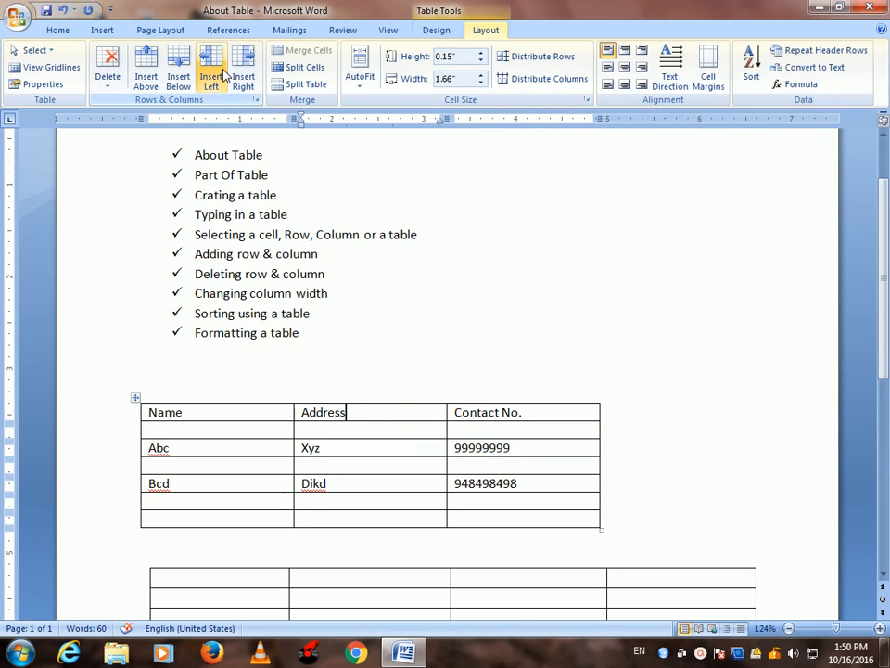
left_click(211, 76)
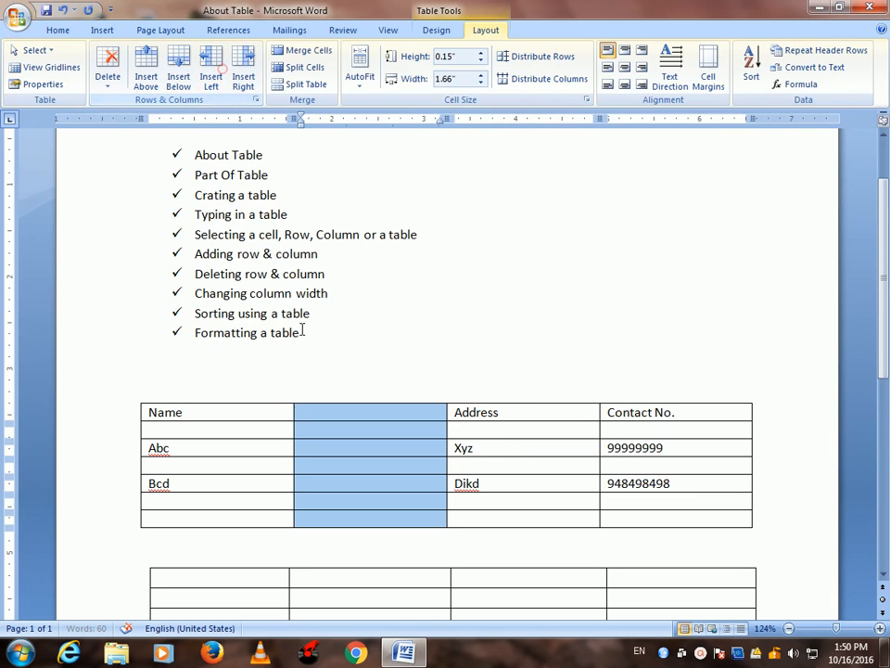
left_click(520, 409)
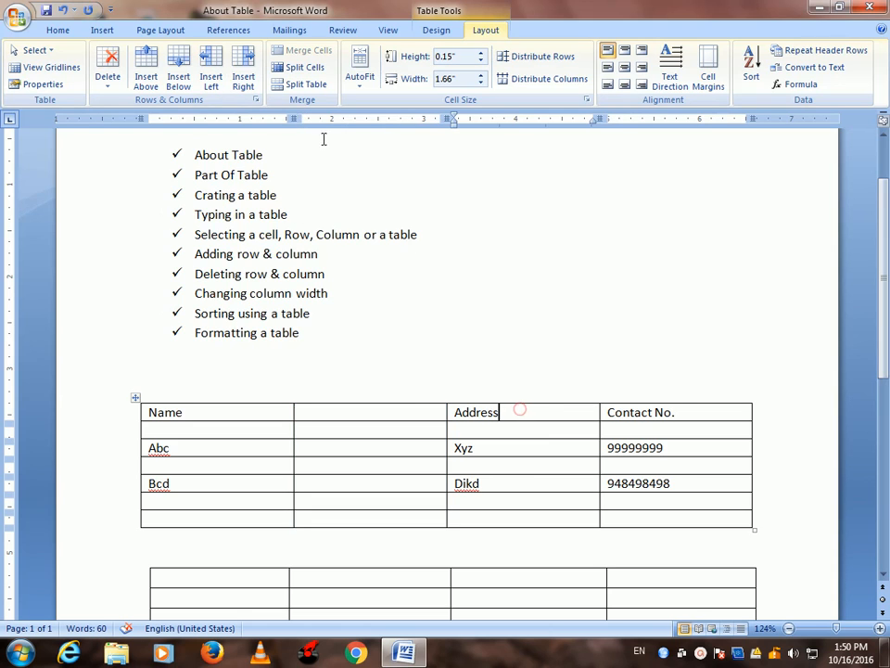
left_click(241, 79)
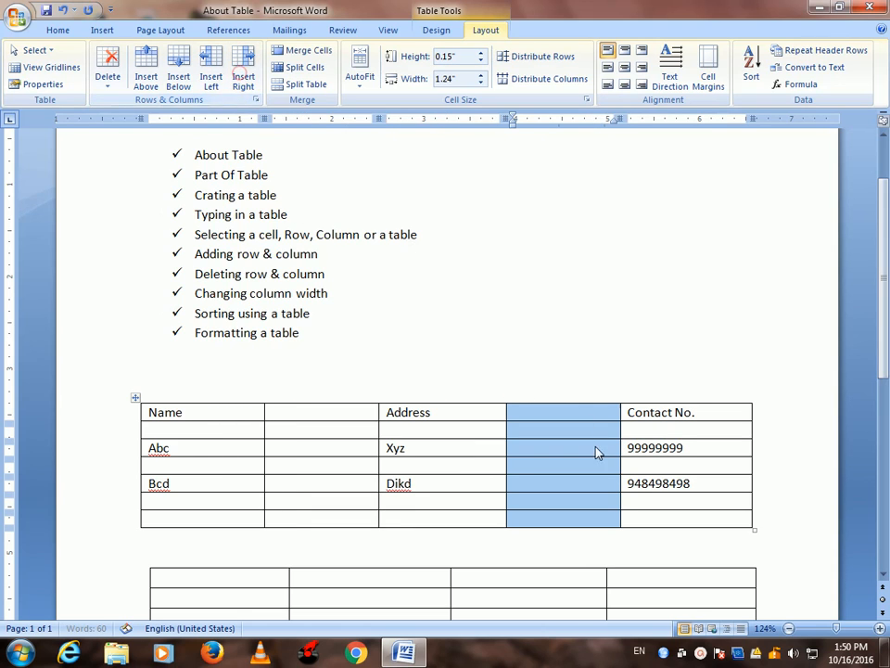
- View the options for deleting cells, columns, rows or the whole table, and dismiss them without choosing one
left_click(543, 413)
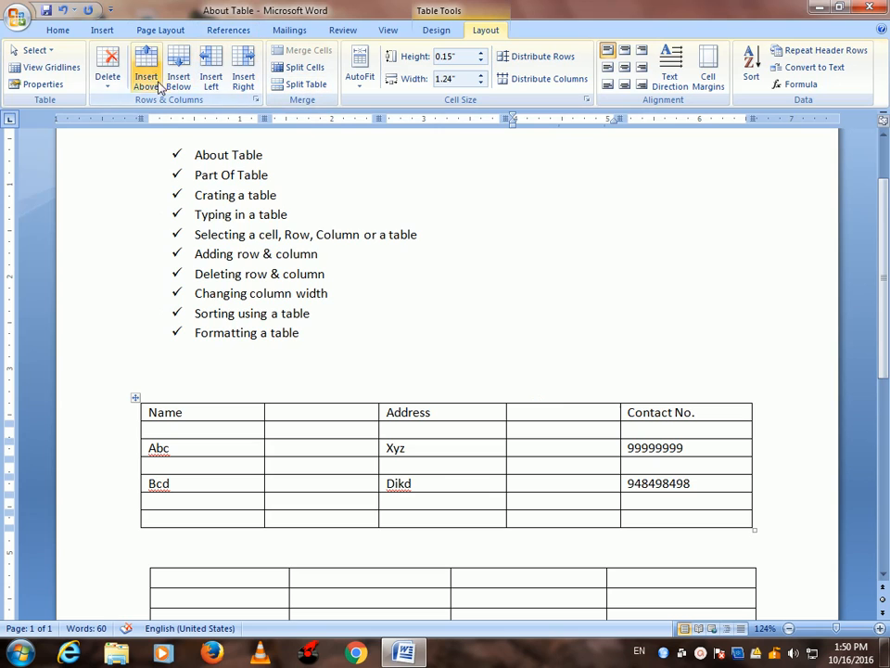
left_click(107, 71)
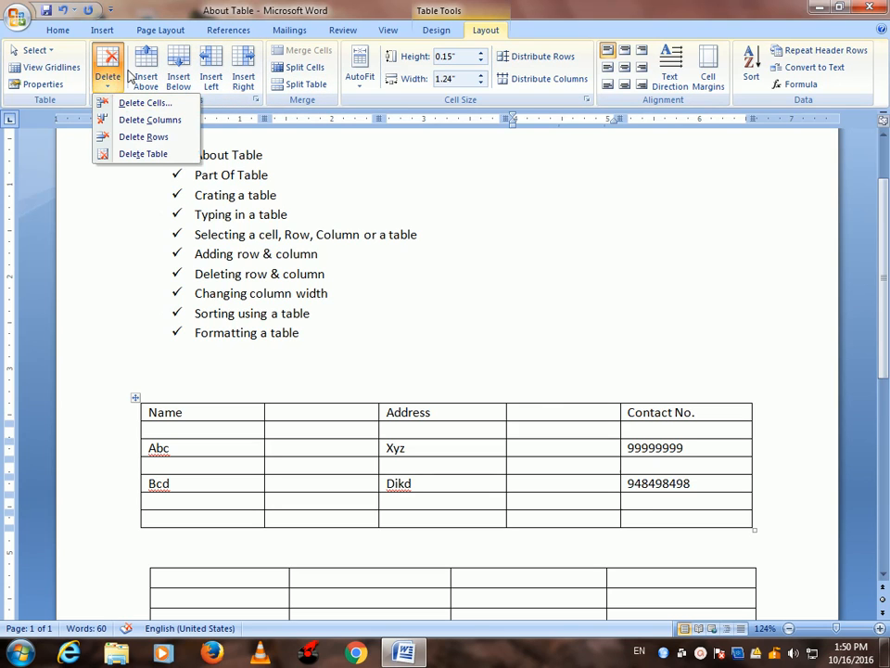
left_click(154, 15)
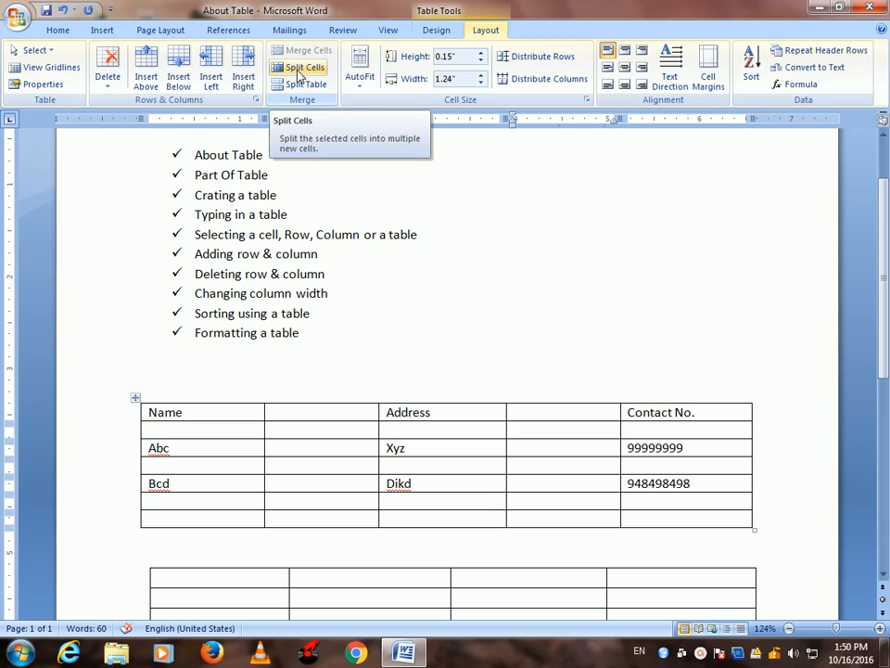
- Split the blank heading-row cell between Name and Address into 2 columns and 1 row
left_click(344, 454)
double_click(311, 411)
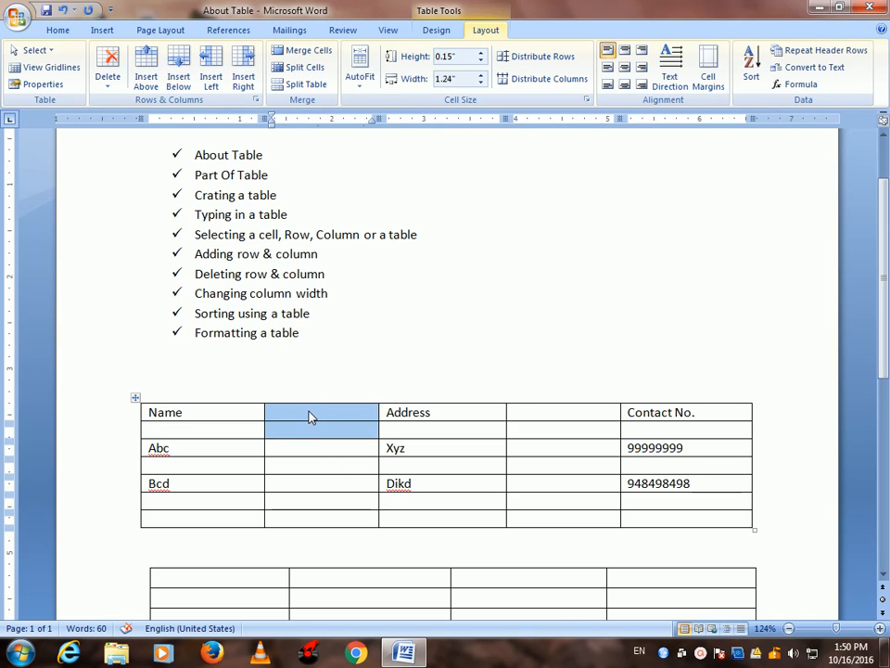
left_click(310, 413)
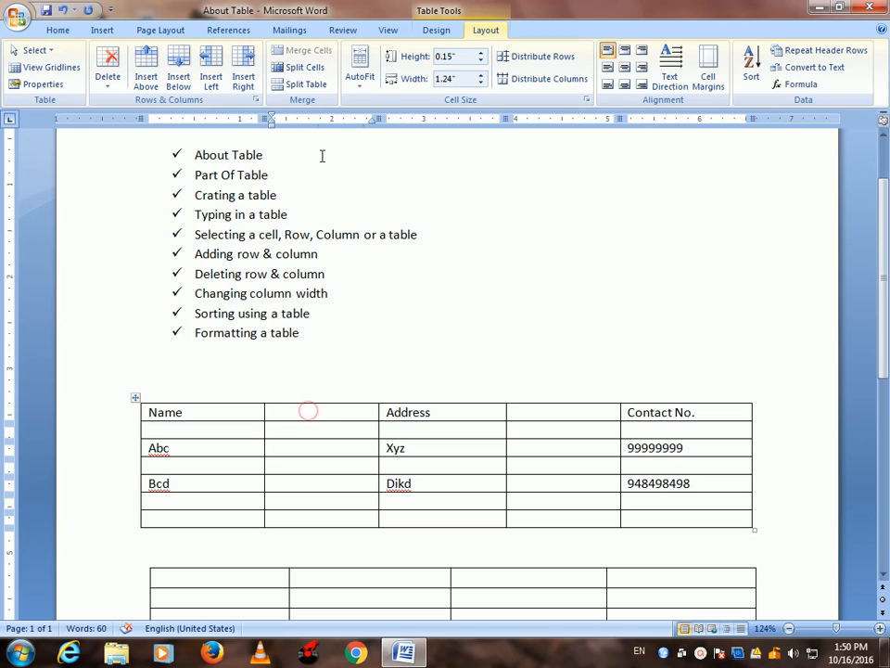
left_click(307, 67)
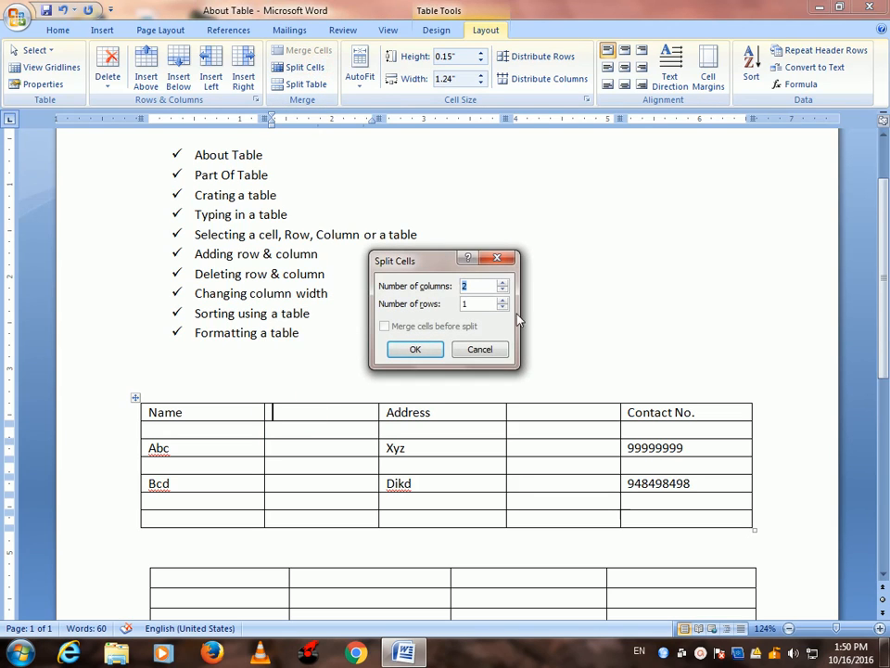
left_click(432, 353)
left_click(341, 416)
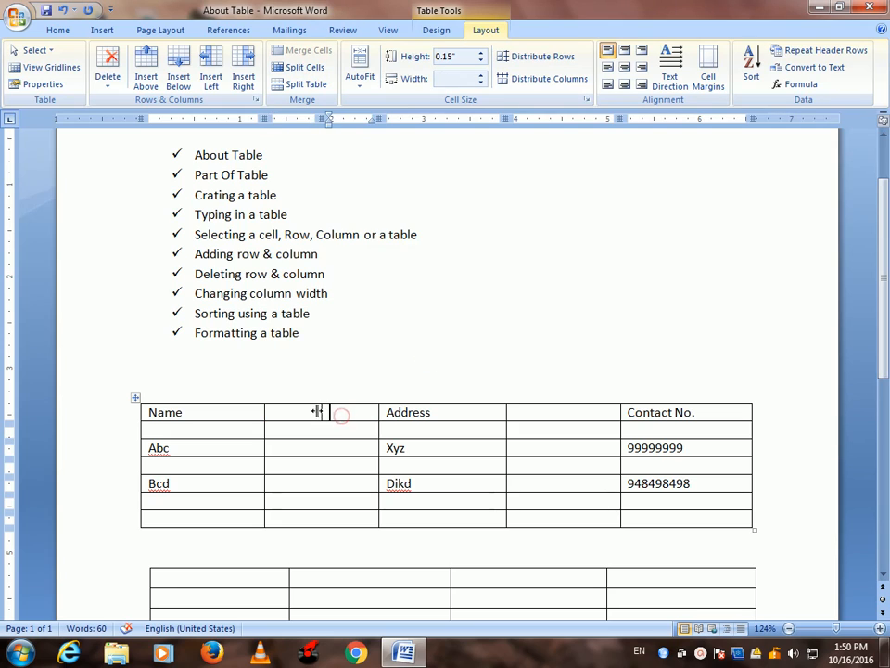
- Split the blank cell directly beneath the split heading-row cell into 1 column and 2 rows
left_click(317, 410)
left_click(343, 410)
left_click(300, 403)
left_click(335, 412)
left_click(305, 429)
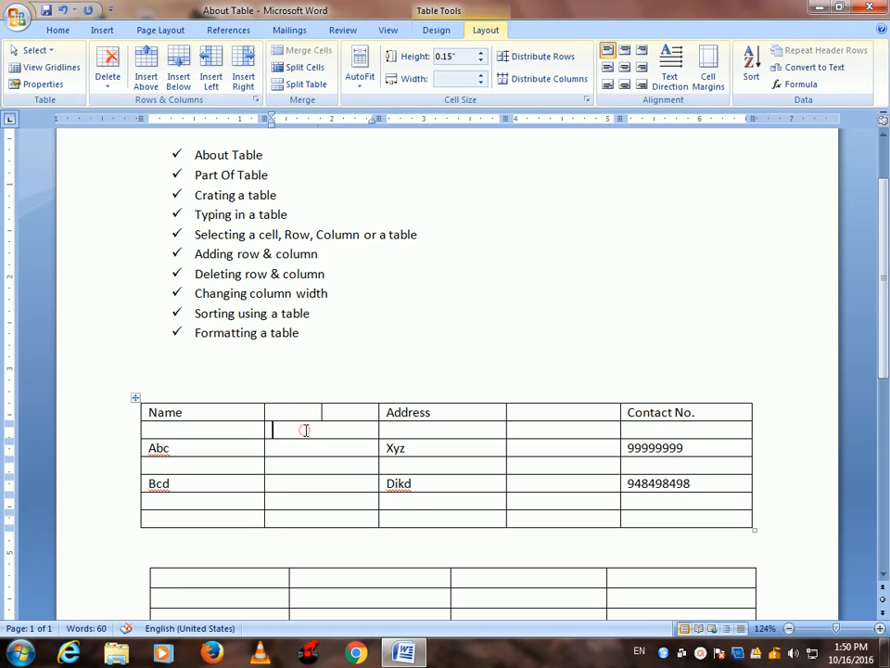
left_click(305, 67)
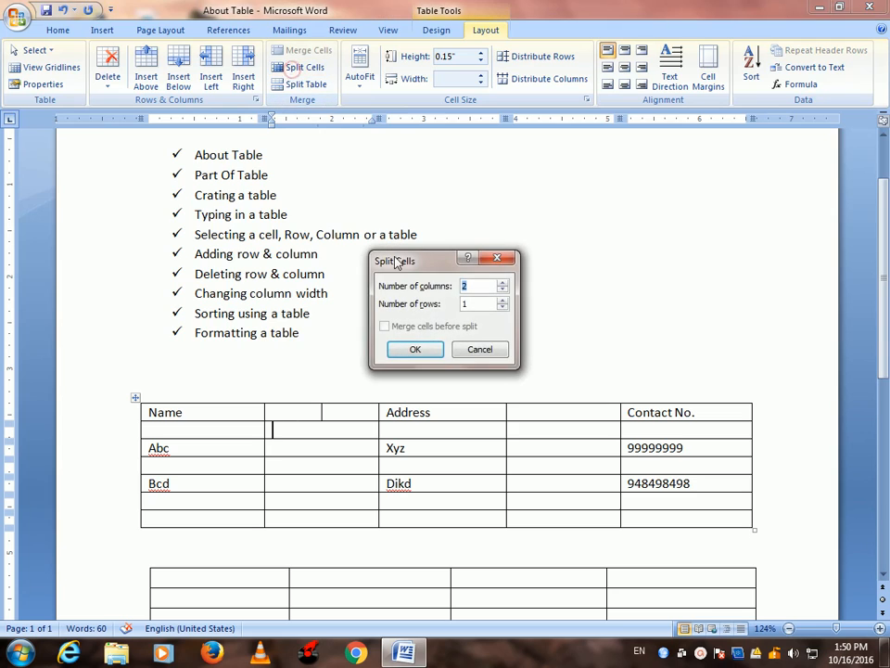
left_click(502, 285)
left_click(503, 285)
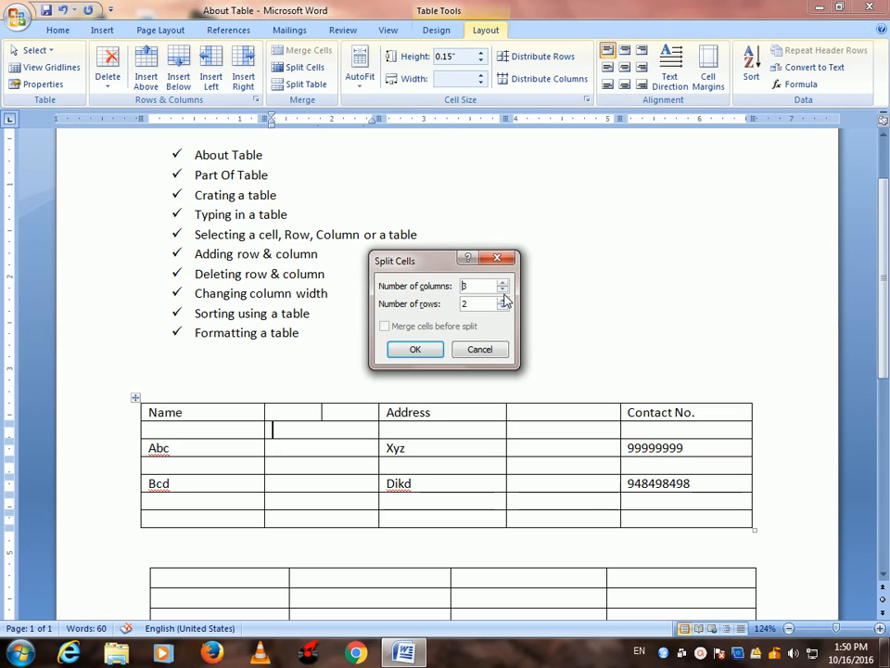
left_click(503, 290)
left_click(413, 351)
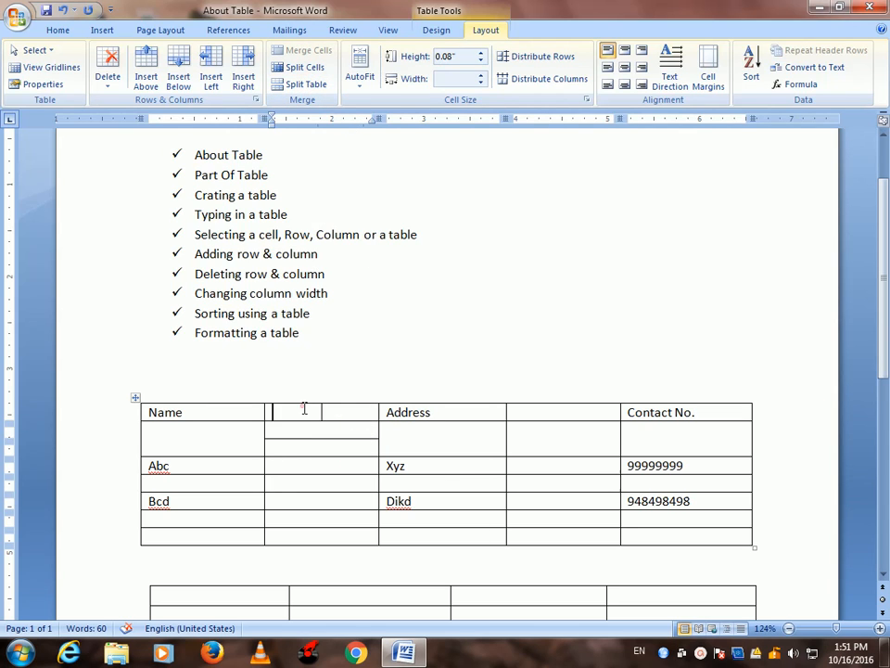
- Merge the two split heading-row cells between Name and Address, including the upper split cell beneath them, into one cell
left_click_drag(305, 408, 324, 419)
left_click(300, 50)
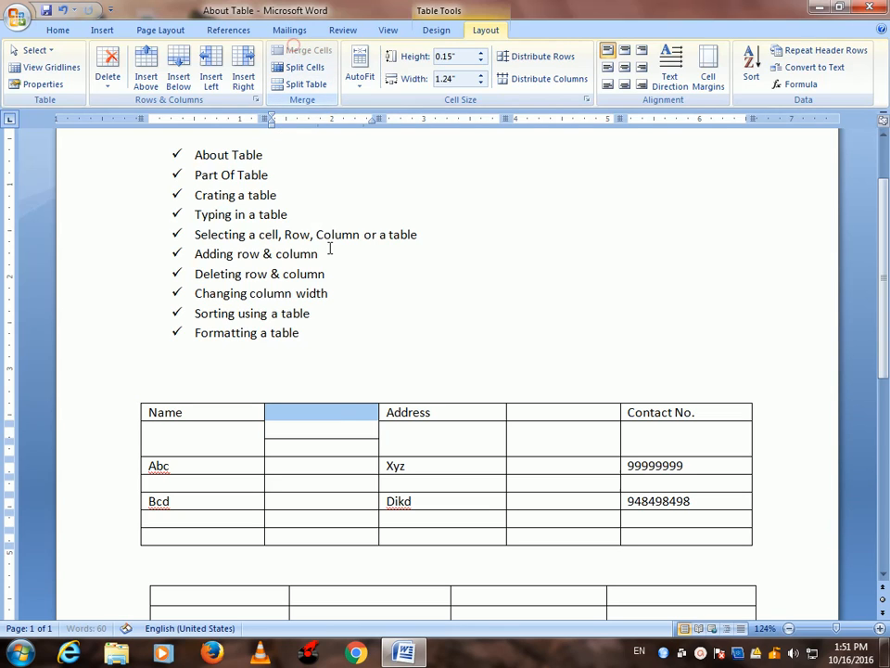
left_click(324, 424)
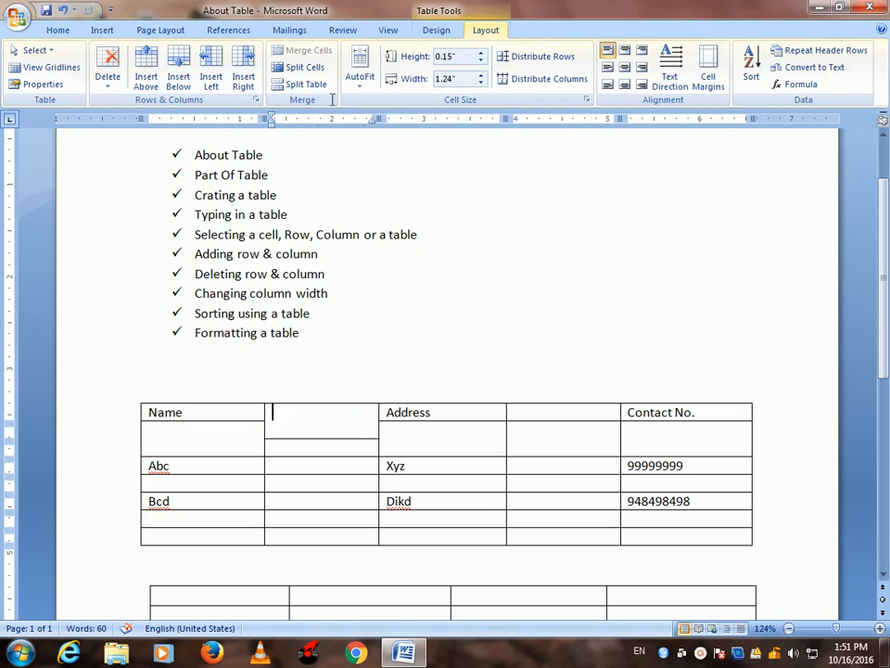
- Select the whole first table and AutoFit its columns to their contents
left_click(361, 81)
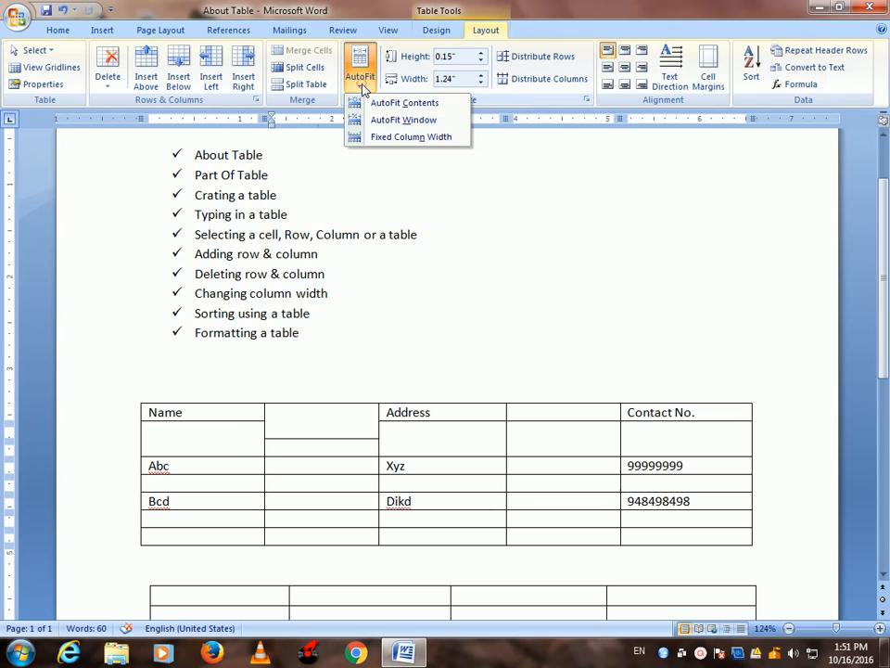
left_click(491, 486)
left_click(135, 398)
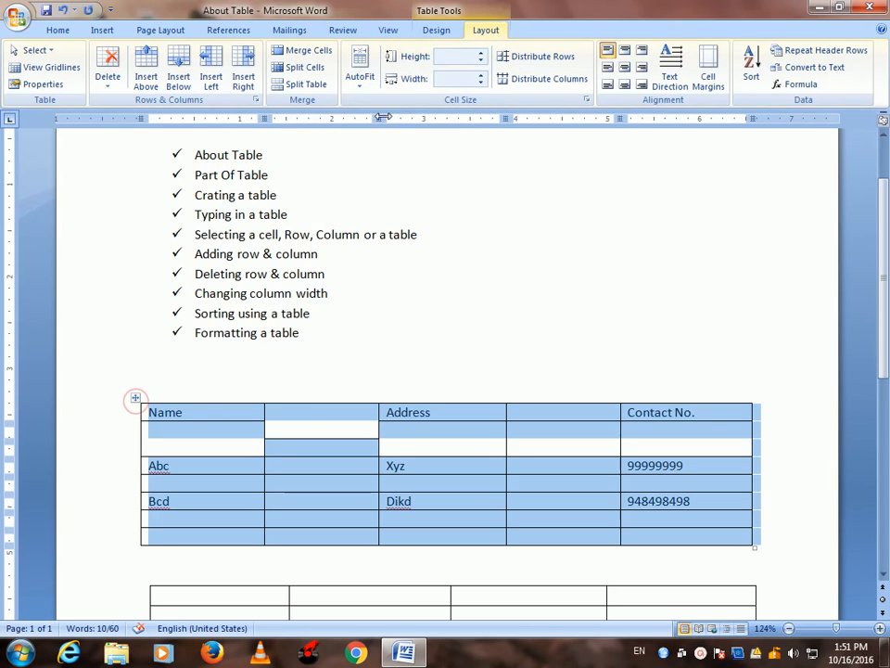
left_click(360, 74)
left_click(385, 100)
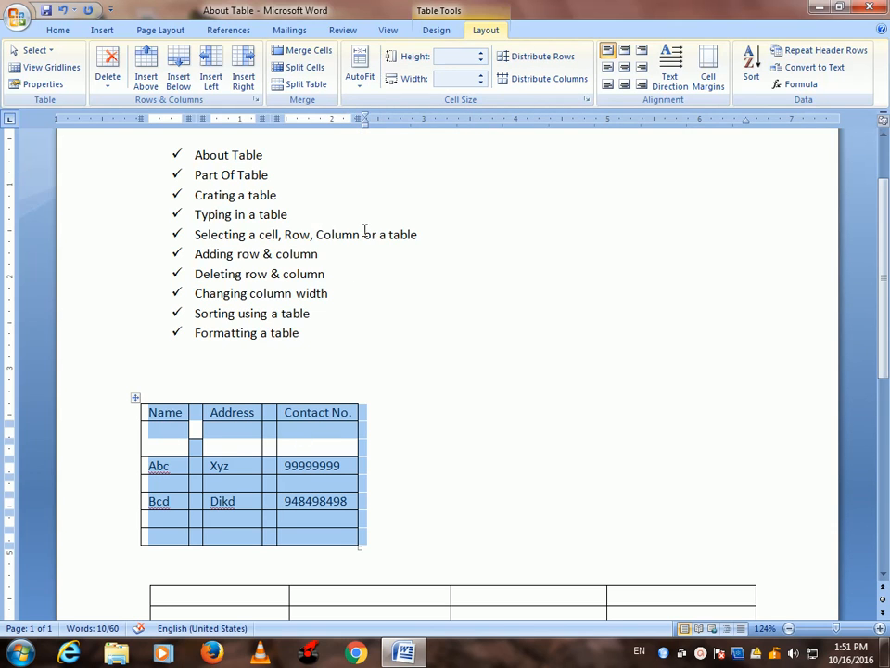
- AutoFit the selected table to the window width, and fit it back to its contents
left_click(359, 82)
left_click(389, 120)
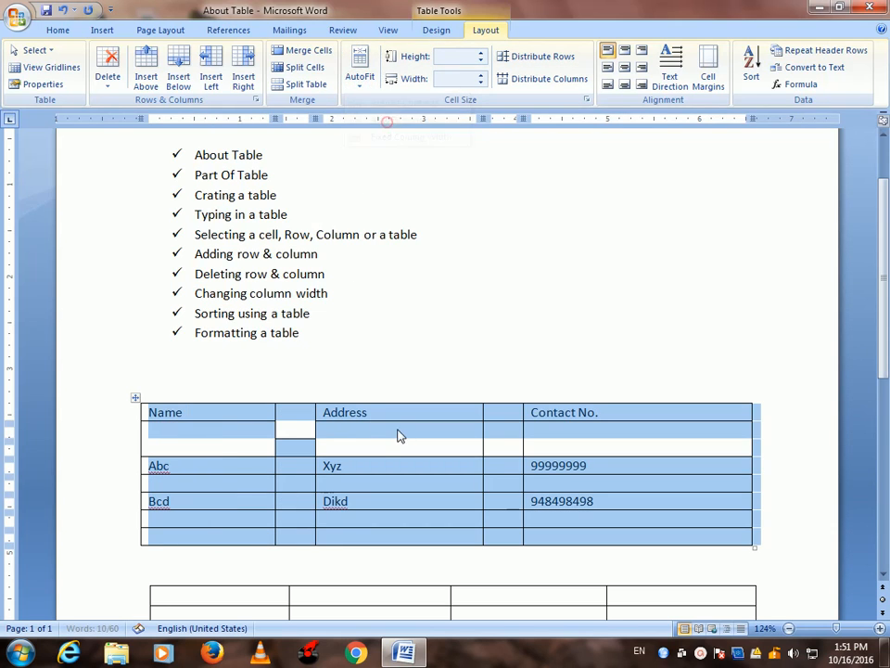
left_click(360, 74)
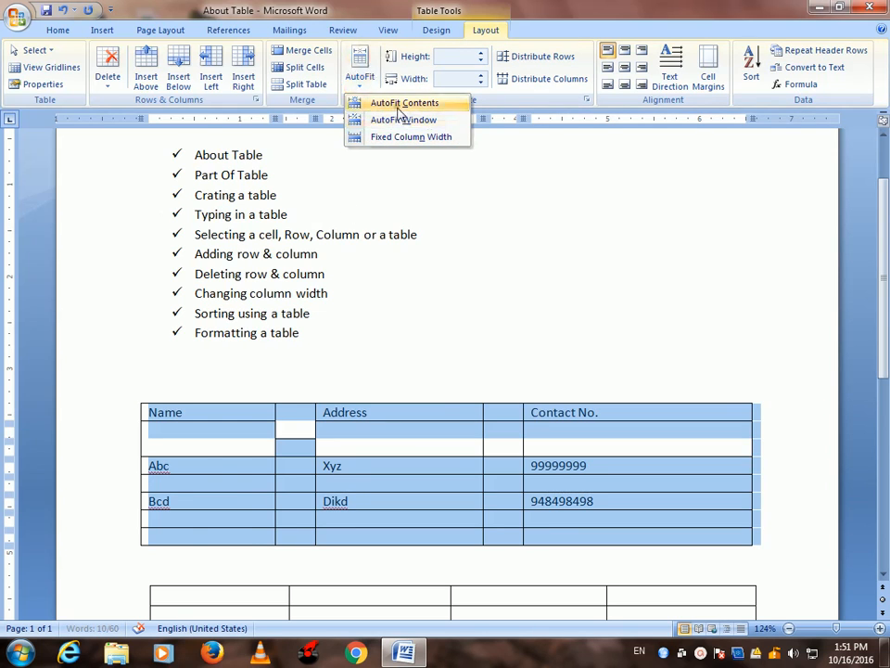
left_click(402, 103)
- Apply Fixed Column Width to the first table, and AutoFit it to the window
left_click(363, 83)
left_click(390, 138)
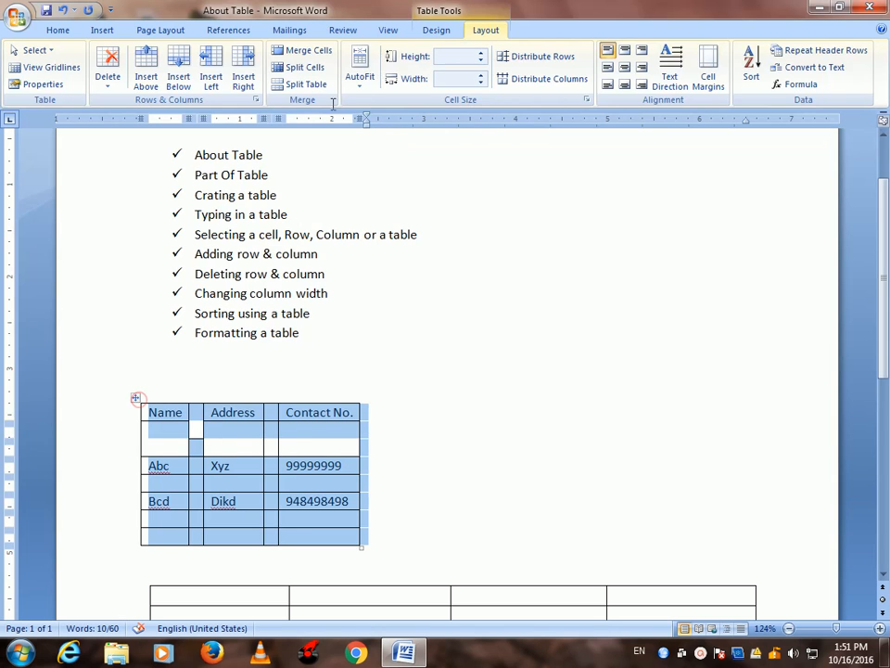
left_click(358, 82)
left_click(393, 120)
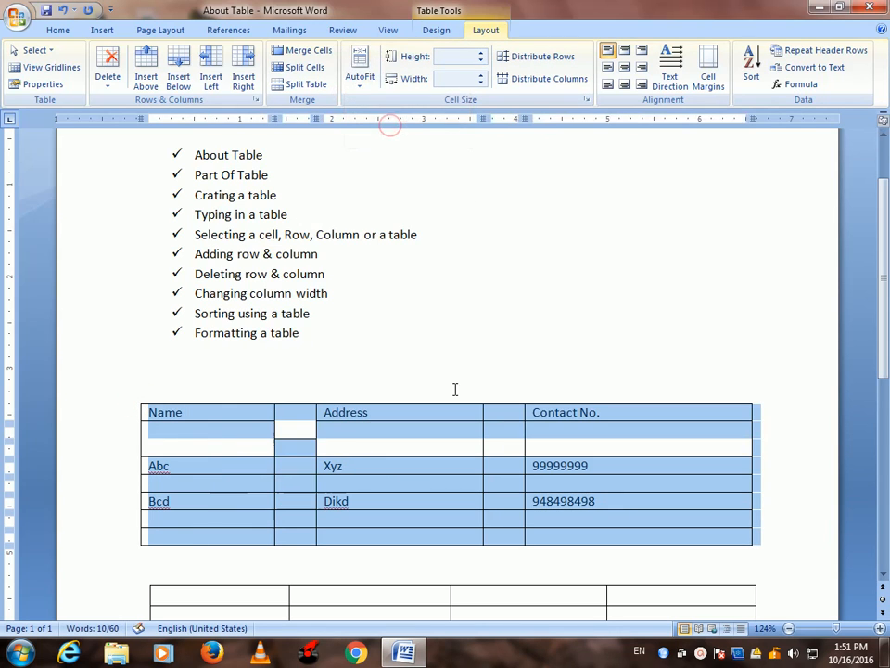
left_click(419, 484)
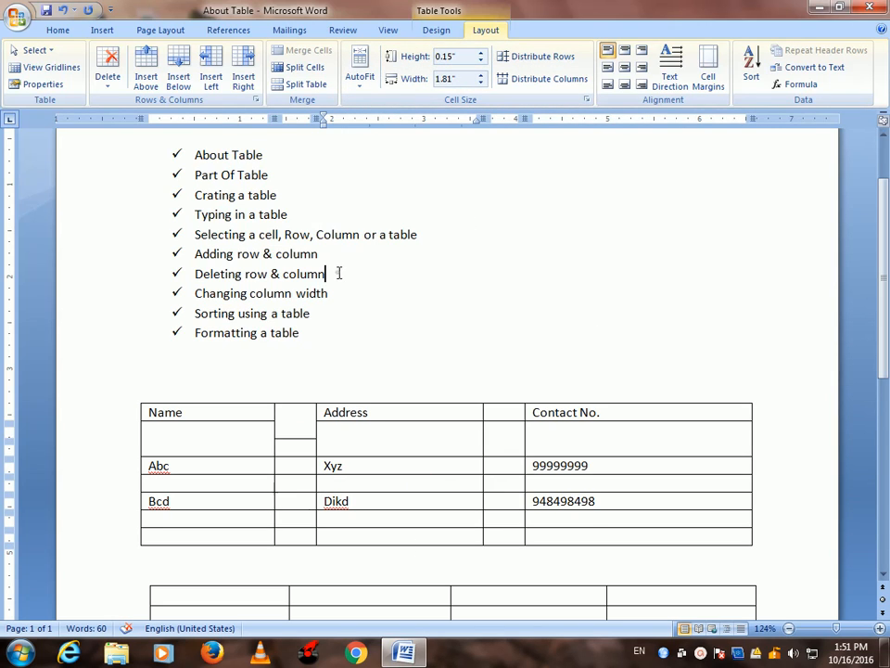
- Delete the blank column between Name and Address in the first table
left_click_drag(337, 273, 234, 260)
left_click(517, 349)
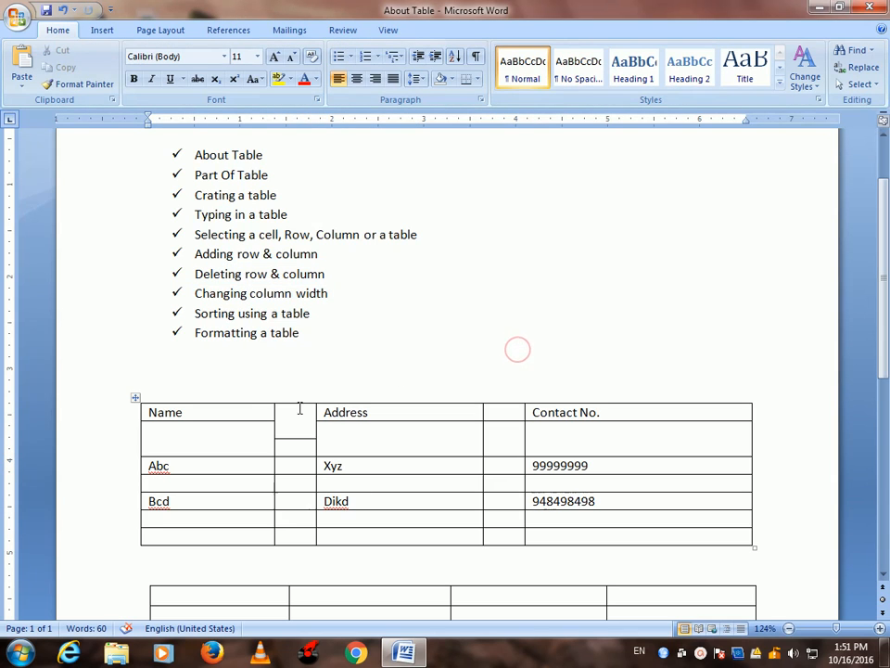
left_click_drag(300, 407, 294, 533)
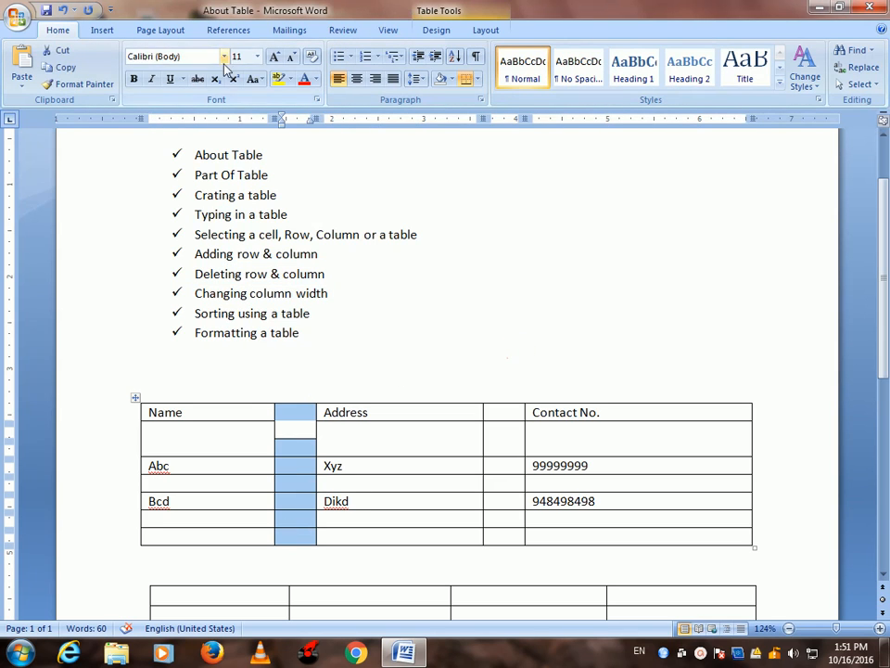
left_click(486, 30)
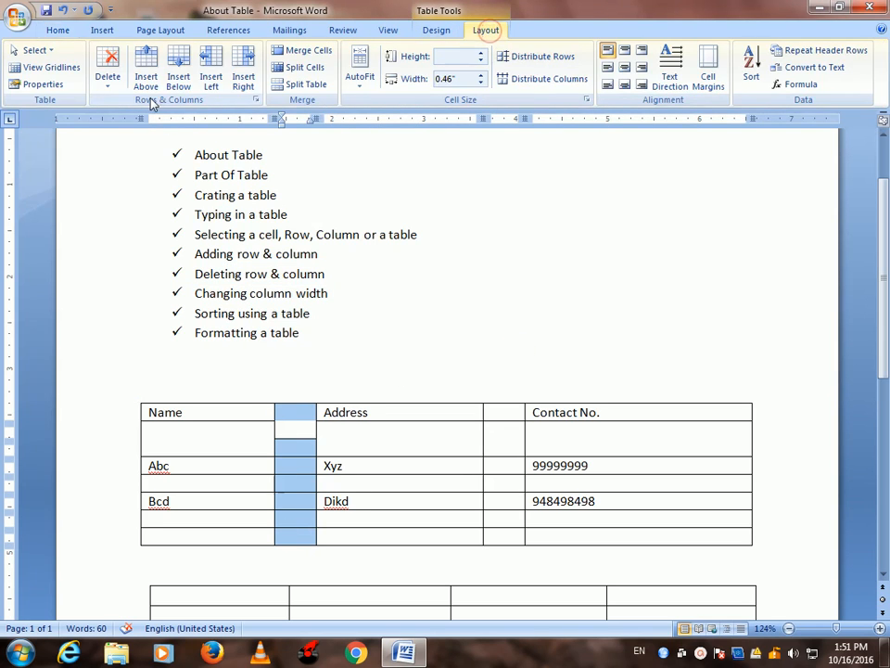
left_click(108, 69)
left_click(141, 120)
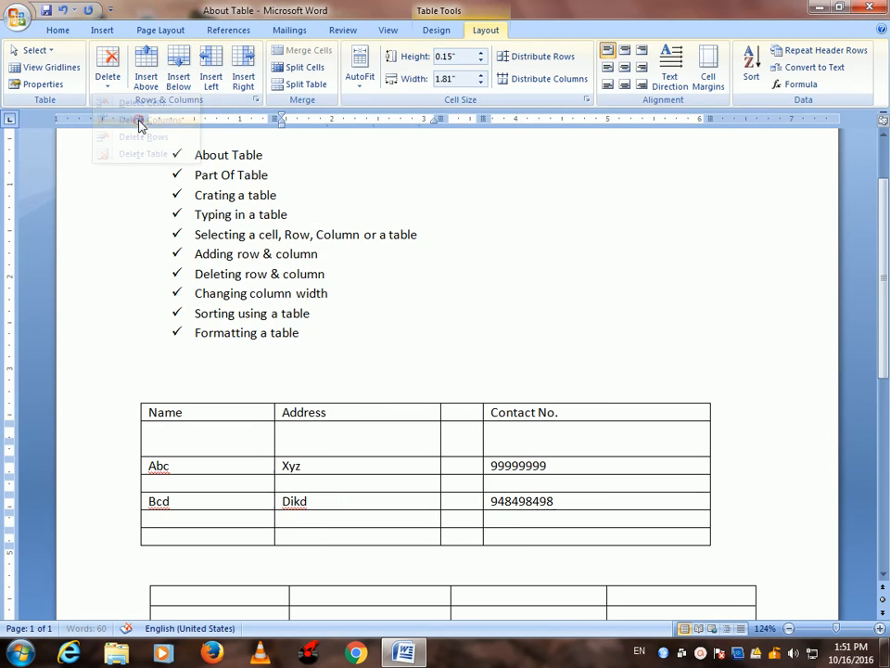
- Delete one blank row directly beneath the heading row of the first table
left_click(459, 410)
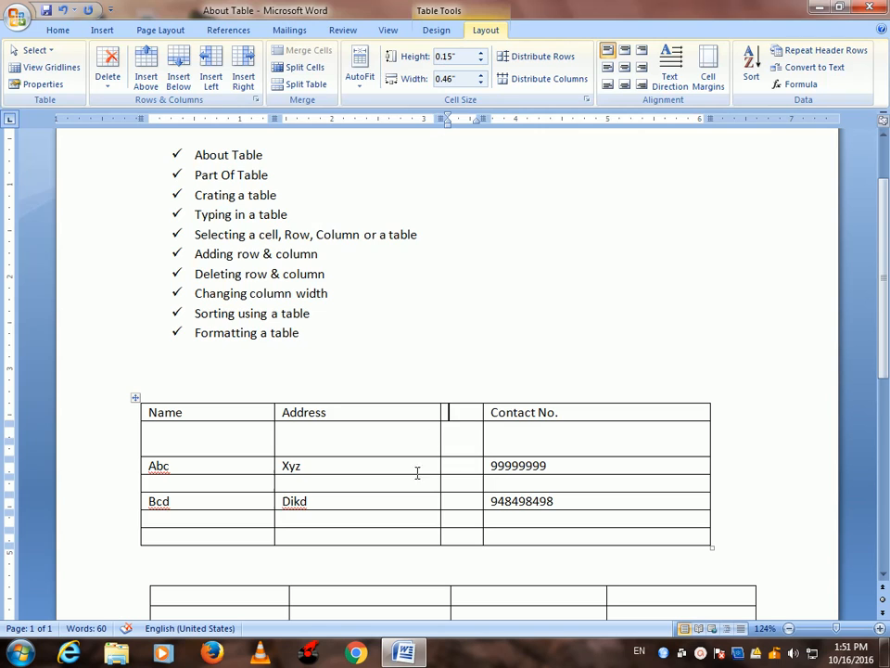
left_click_drag(168, 442, 324, 448)
left_click(248, 441)
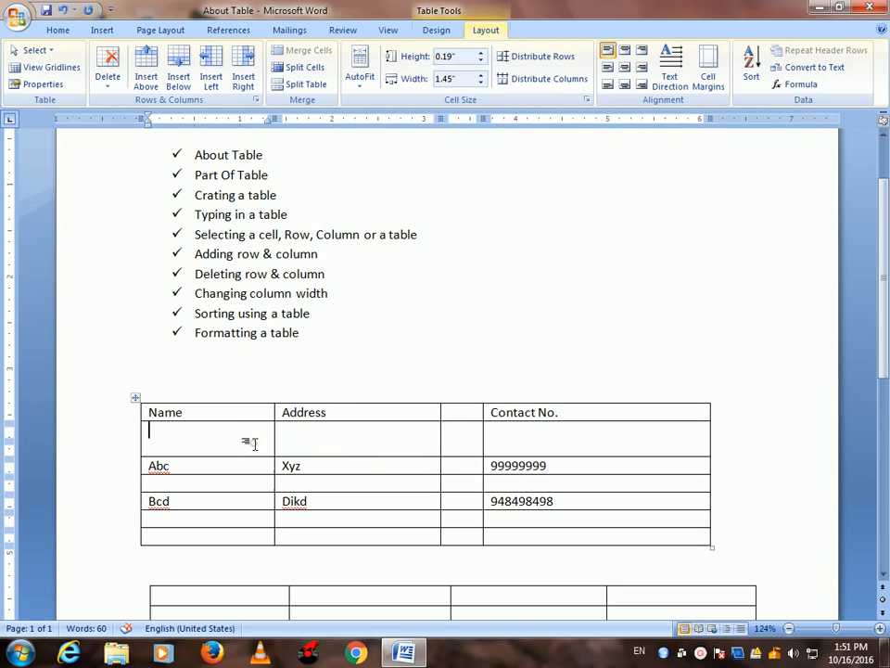
left_click(107, 72)
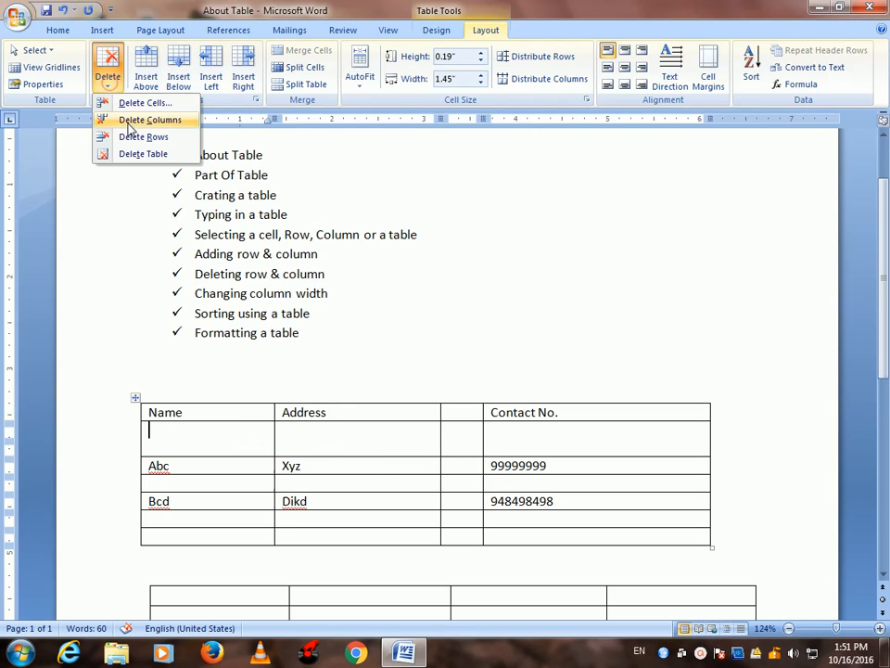
left_click(135, 137)
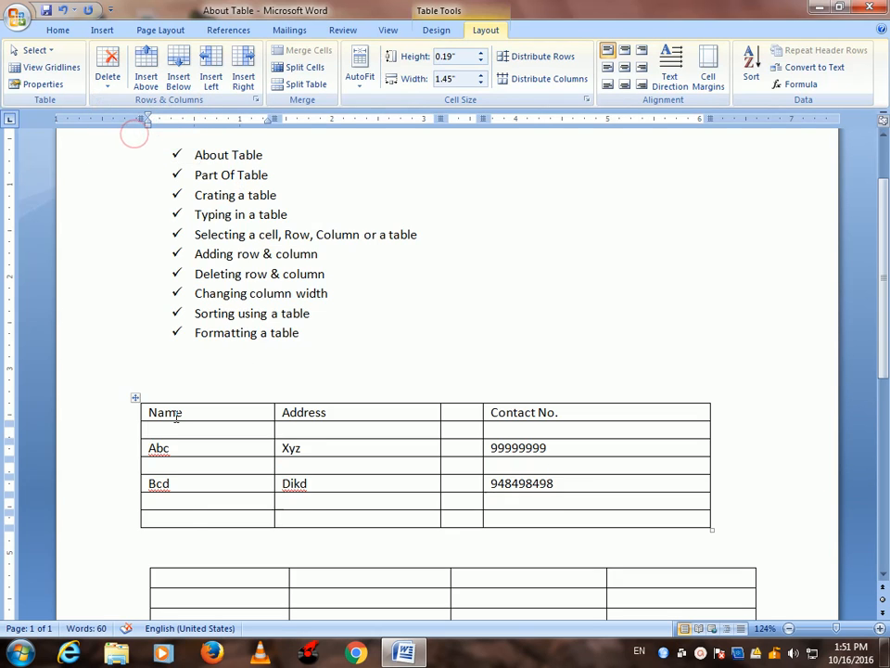
- Delete the entire blank four-column table below the contact table
scroll(185, 464, "down", 3)
left_click(145, 423)
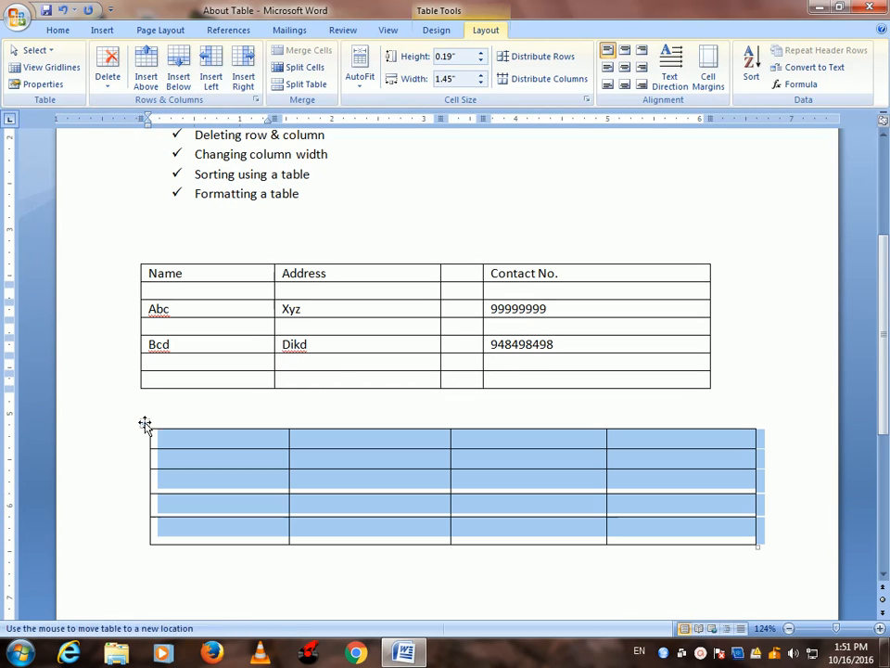
left_click(109, 81)
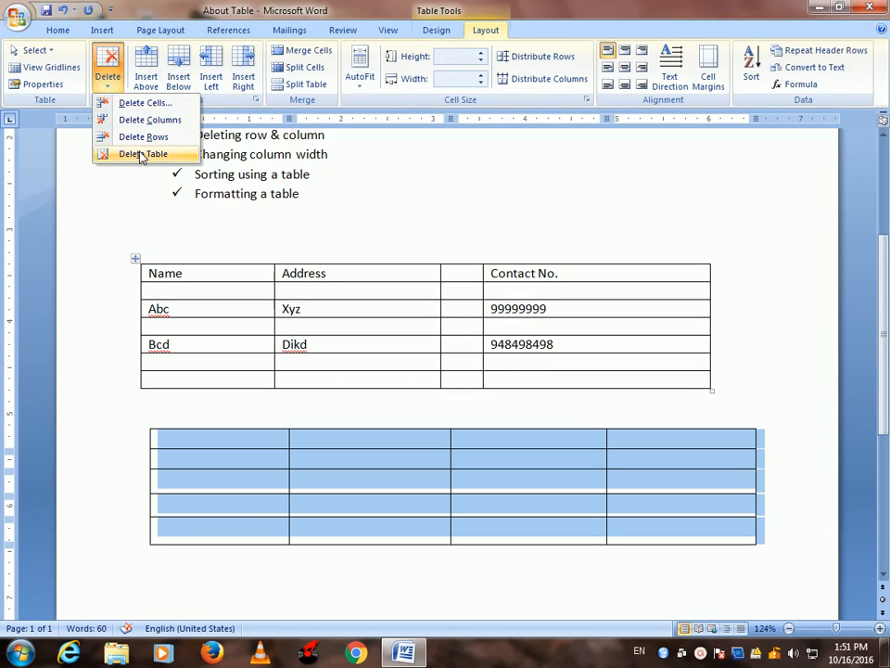
left_click(139, 153)
scroll(348, 353, "up", 3)
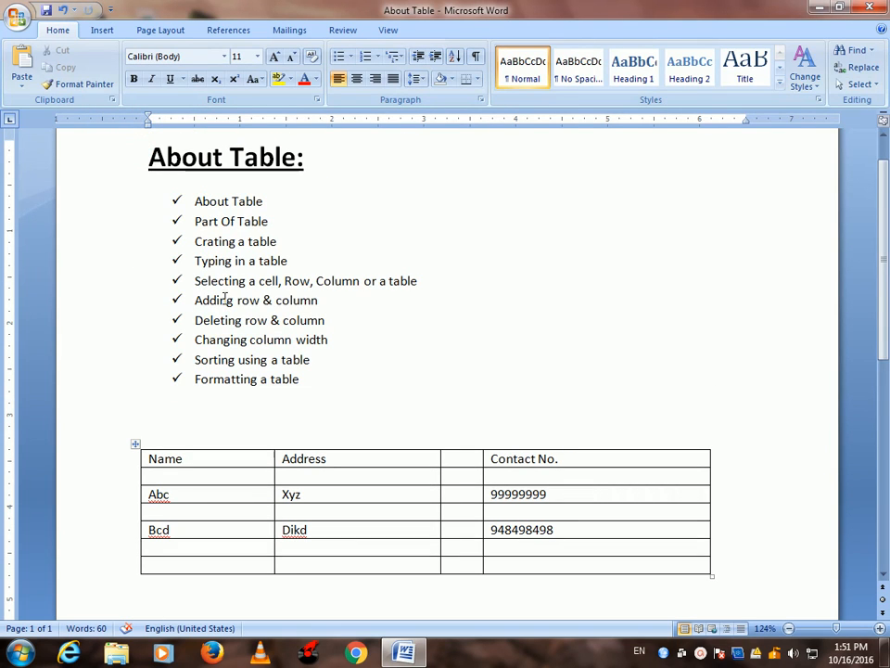
- Highlight the "Deleting row & column" and "Changing column width" topics in the bulleted list
left_click_drag(216, 315, 313, 332)
left_click(326, 346)
left_click_drag(223, 335, 308, 348)
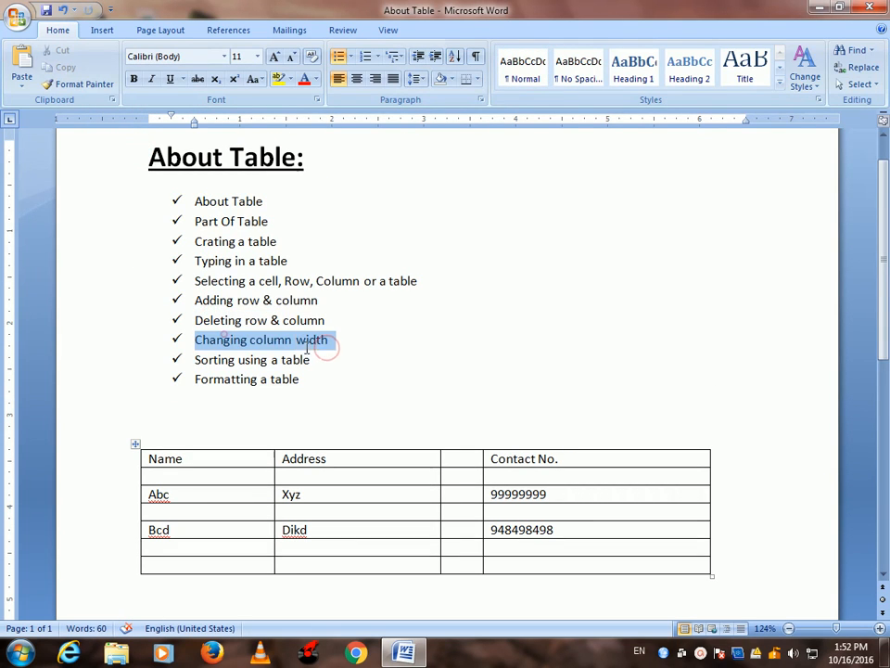
left_click(378, 364)
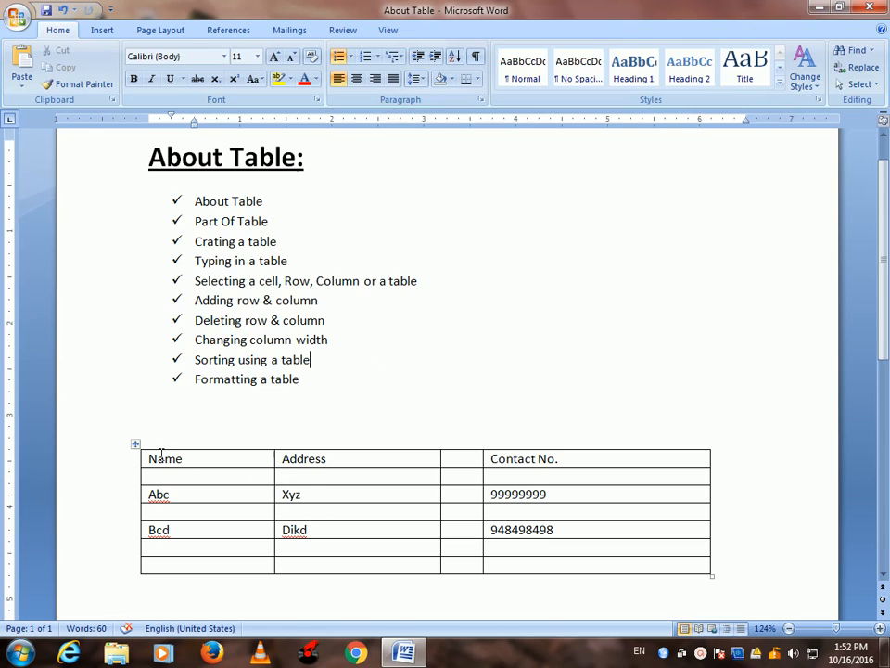
- Set the width of the Name column's cells, from the heading to the second-last row, to 1.2 inches
left_click_drag(201, 456, 198, 471)
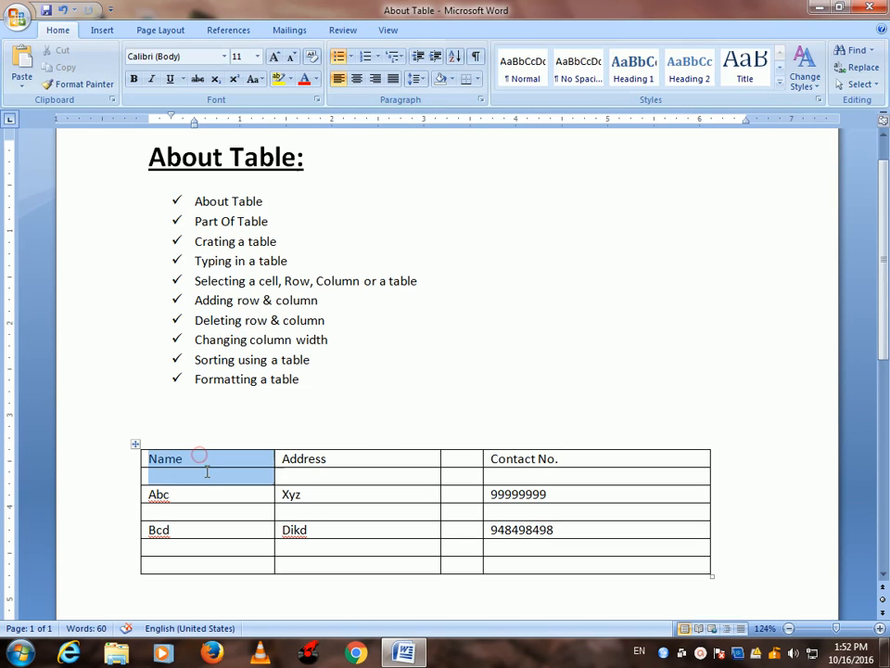
left_click(160, 458)
left_click_drag(153, 459, 179, 547)
left_click(486, 31)
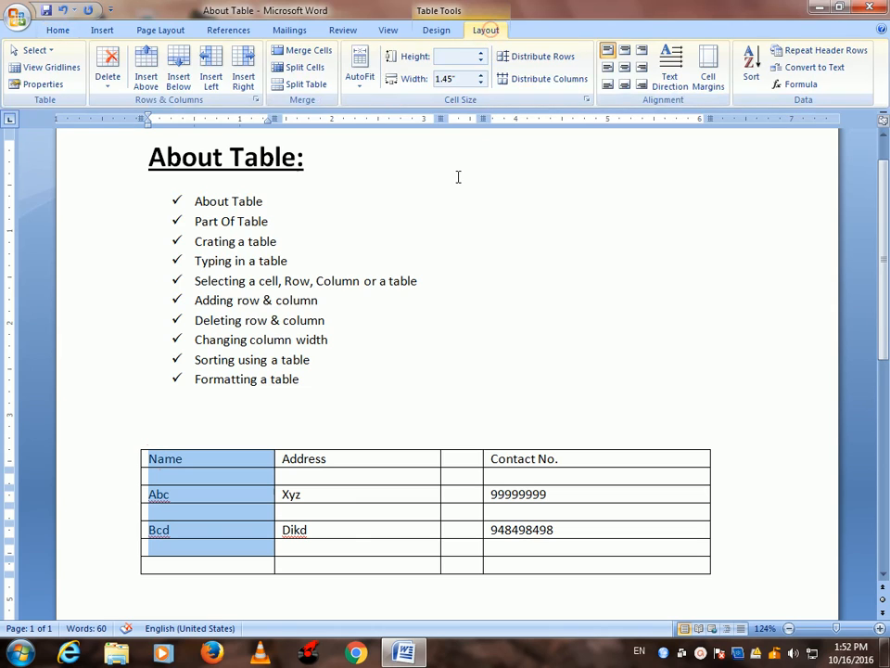
left_click(481, 83)
left_click(481, 82)
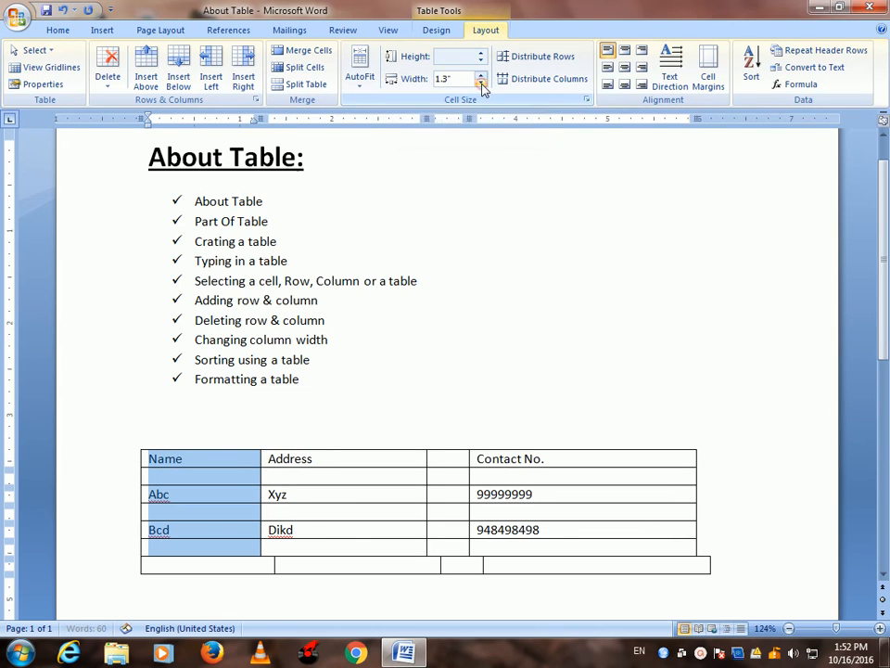
left_click(482, 83)
left_click(344, 513)
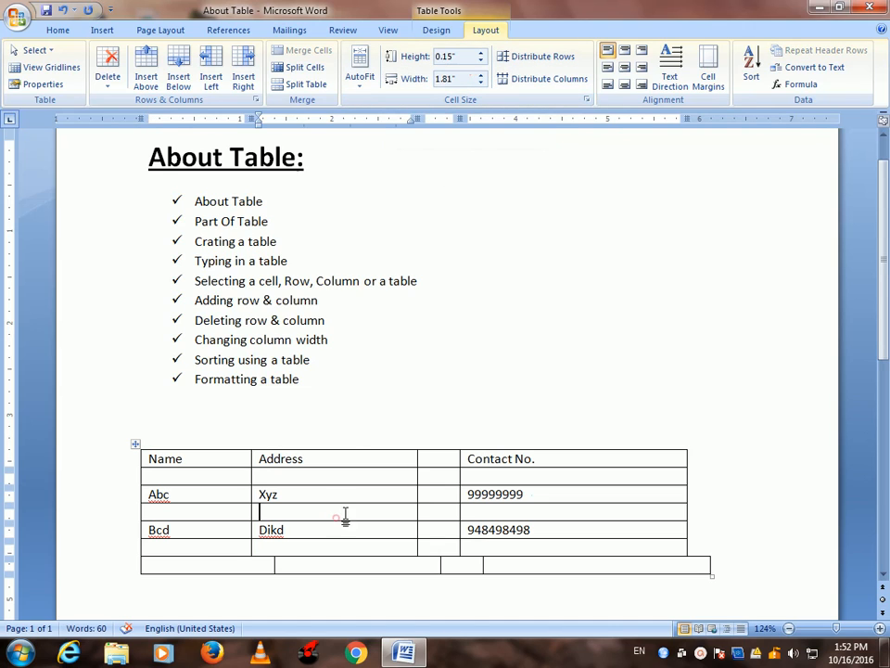
- Set the heading row's height to 0.3 inches
left_click(294, 458)
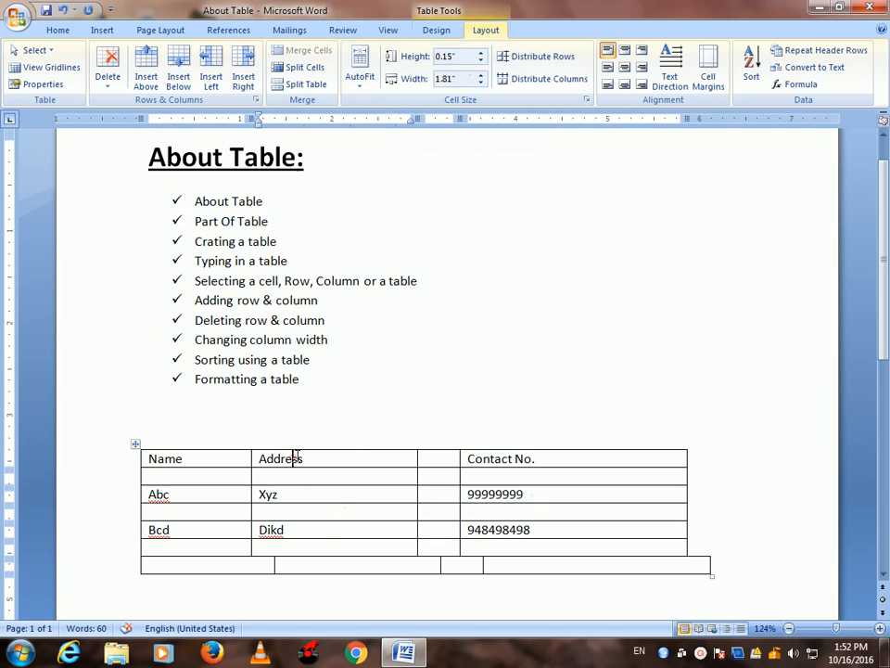
left_click(482, 58)
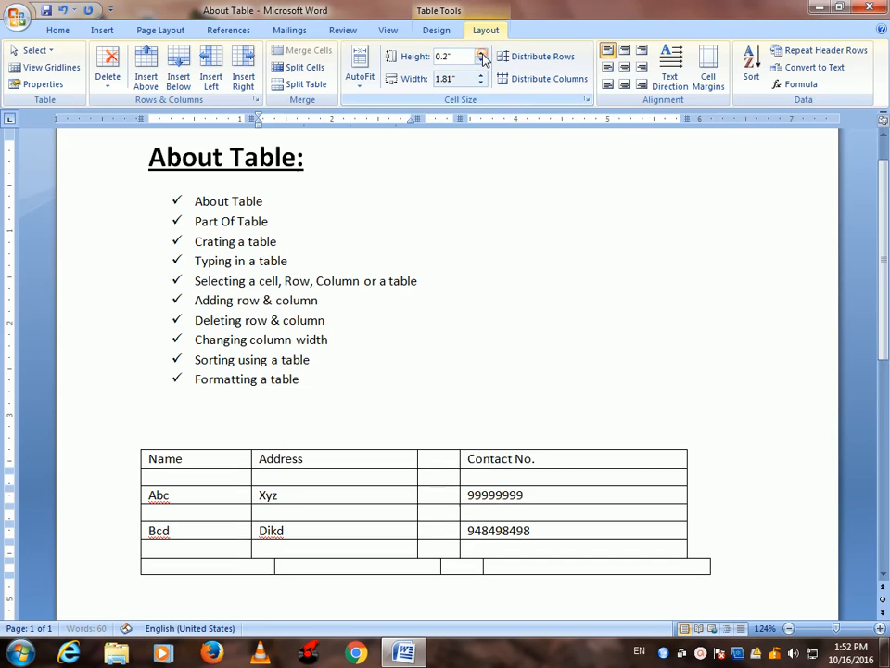
left_click(483, 58)
left_click(484, 57)
left_click(483, 58)
left_click(482, 62)
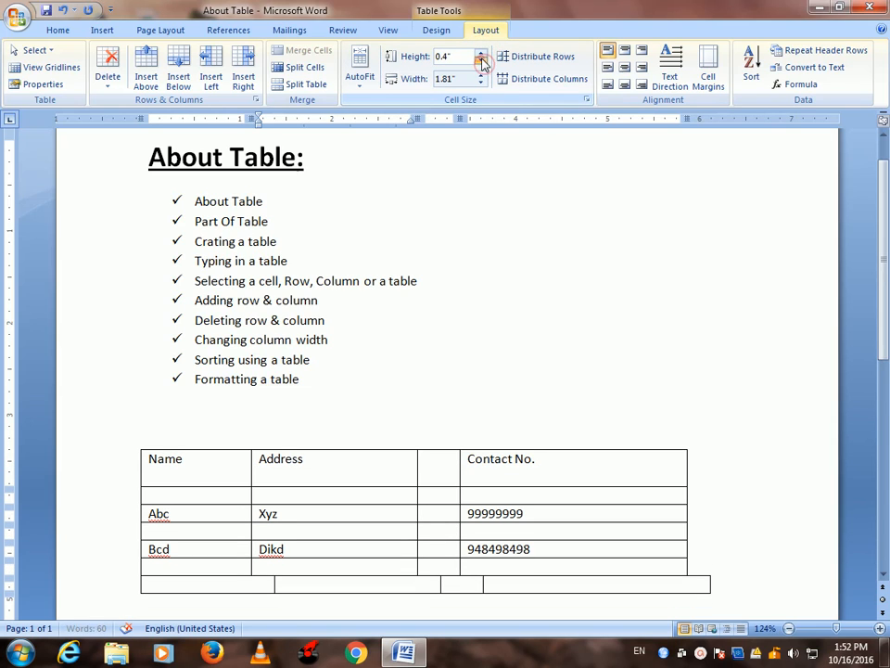
left_click(482, 62)
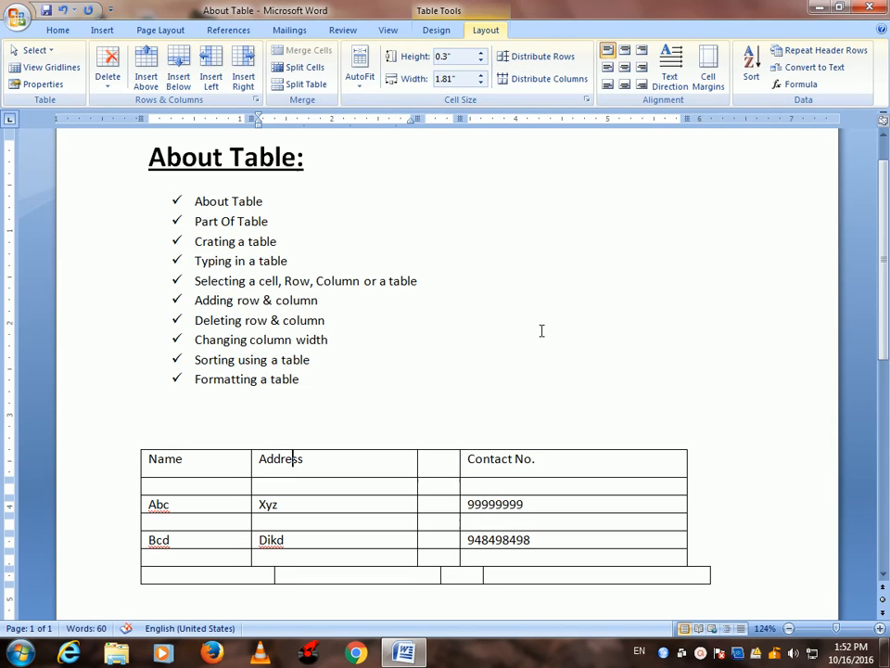
- Highlight the end of the "Changing column width" topic and the words of the "Sorting using a table" topic in the bulleted list
left_click(433, 367)
double_click(336, 341)
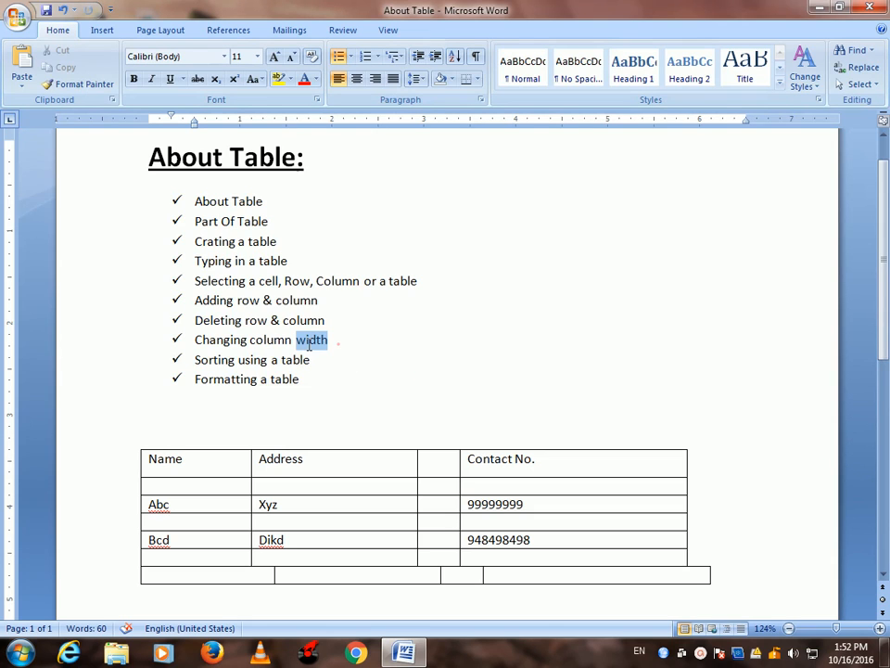
left_click(335, 366)
key("ctrl+shift+Left")
key("ctrl+shift+Left")
key("ctrl+shift+Left")
left_click(471, 413)
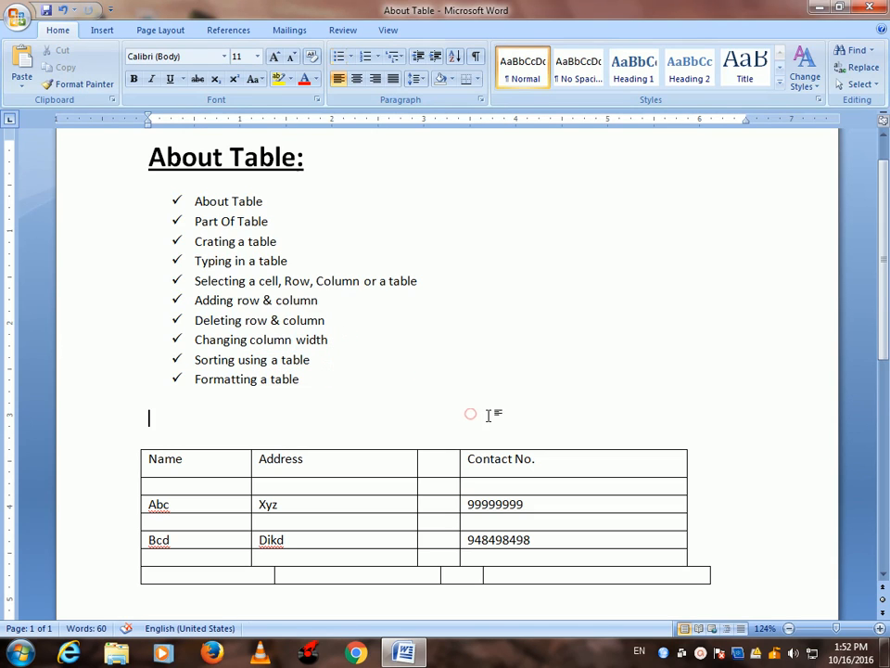
- Enter contact numbers in the blank Contact No. cells below the heading and between the Abc and Bcd rows
left_click(505, 492)
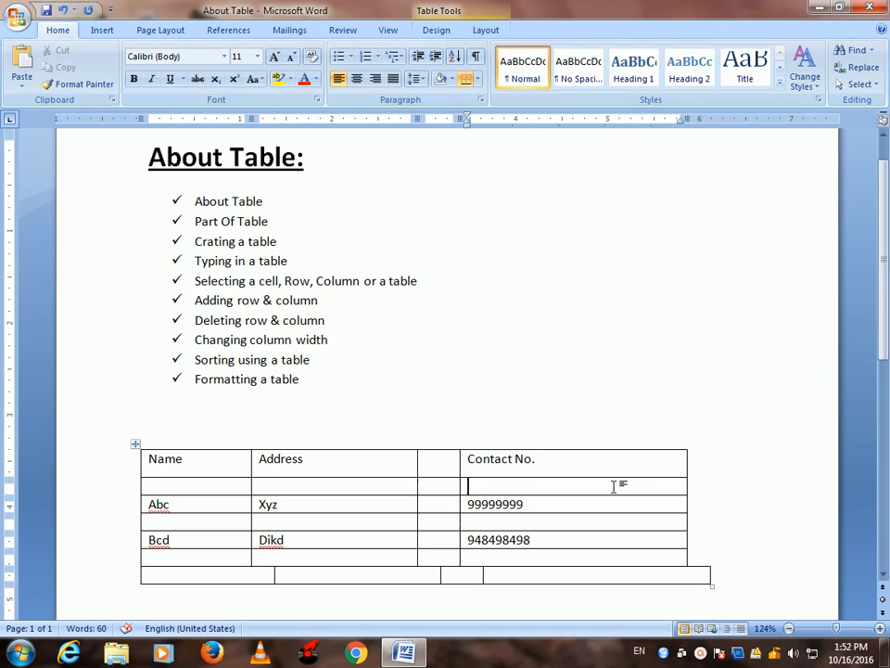
type("95522")
key("Tab")
key("Tab")
key("Tab")
key("Tab")
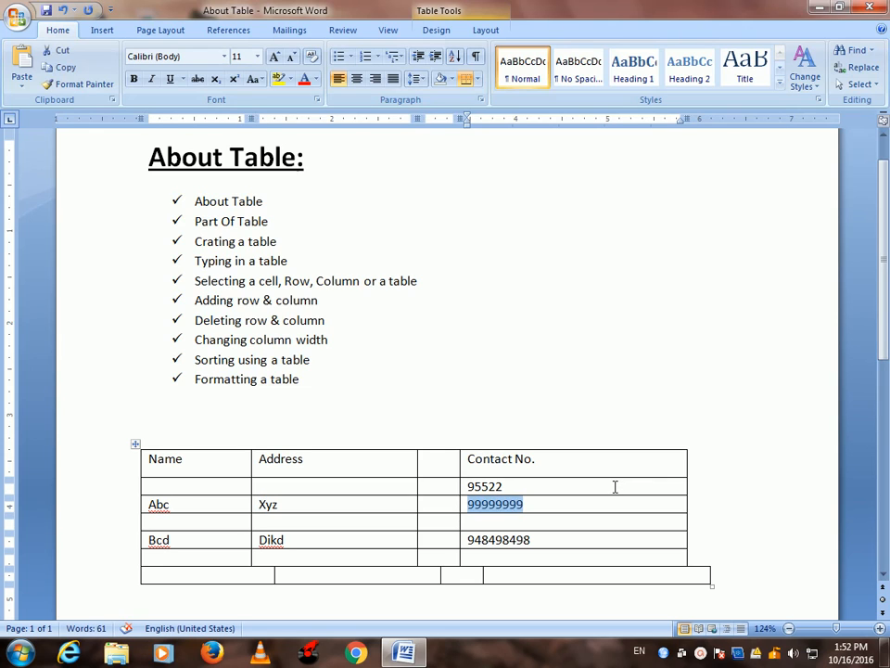
key("Down")
type("1212121")
- Enter a contact number in the blank Contact No. cell directly below the Bcd row
key("Tab")
key("Tab")
key("Tab")
key("Tab")
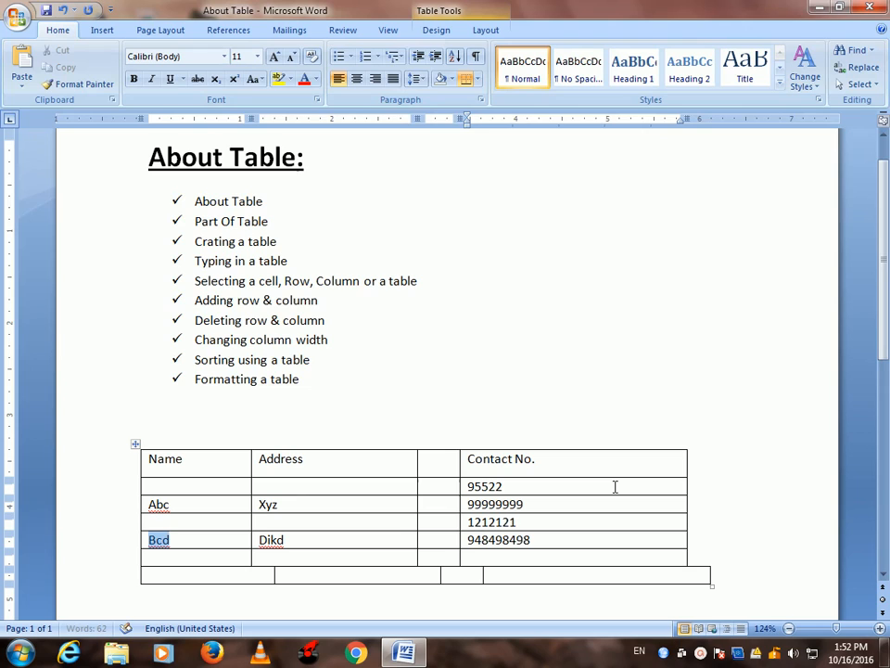
key("Down")
type("4")
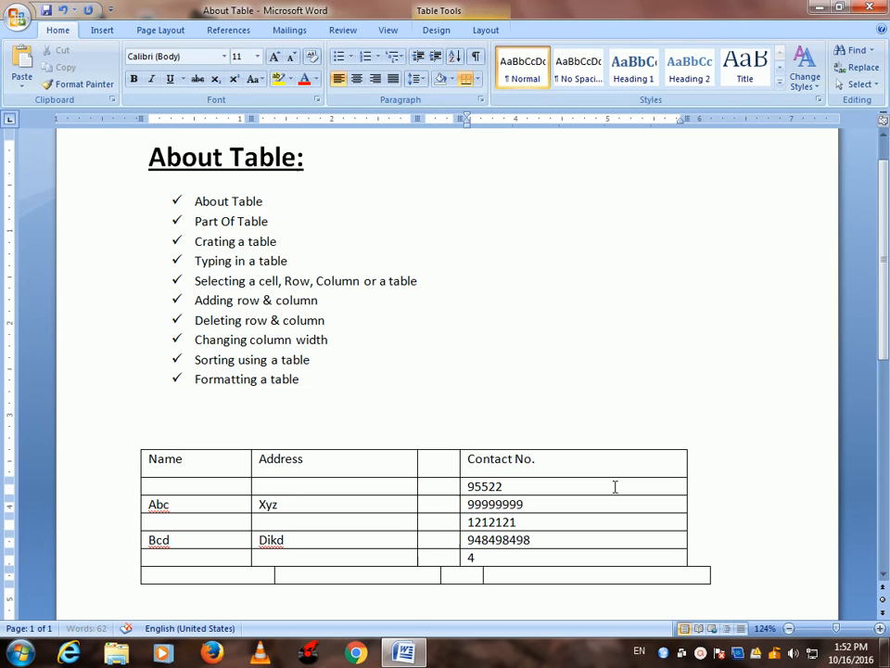
type("0000")
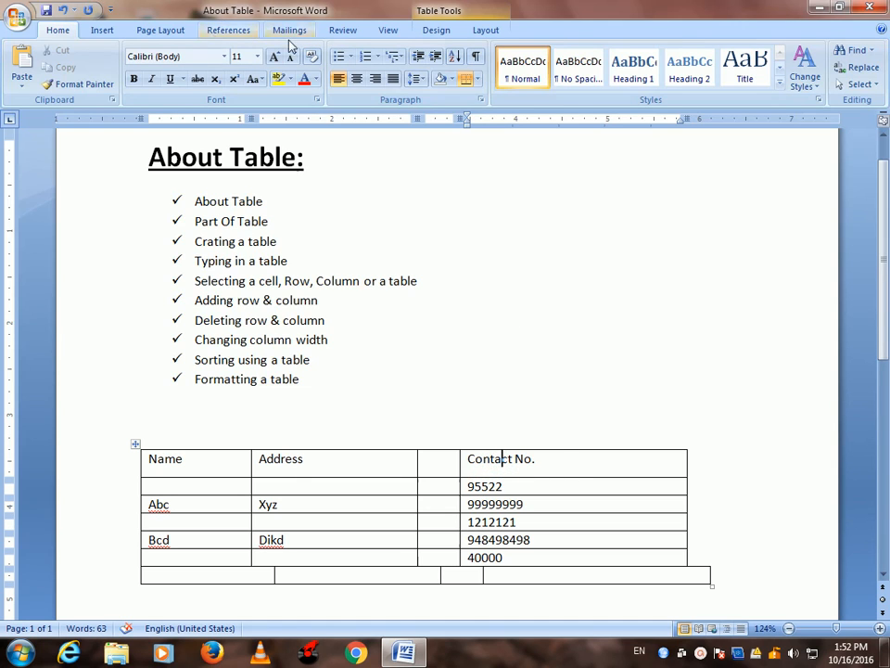
- Sort the whole table by Column 1 in ascending order with the type Number and no header row
left_click(485, 30)
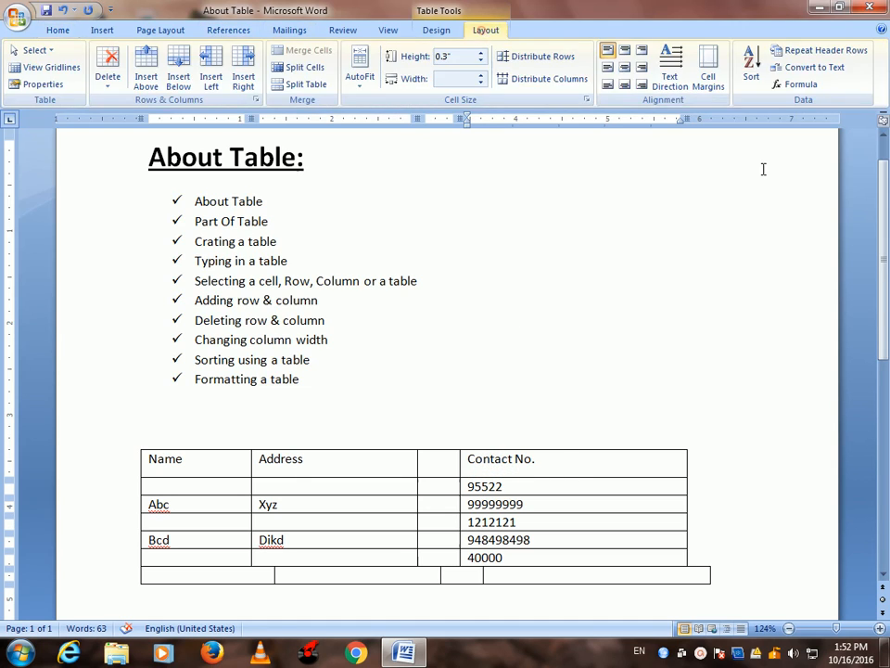
left_click(749, 82)
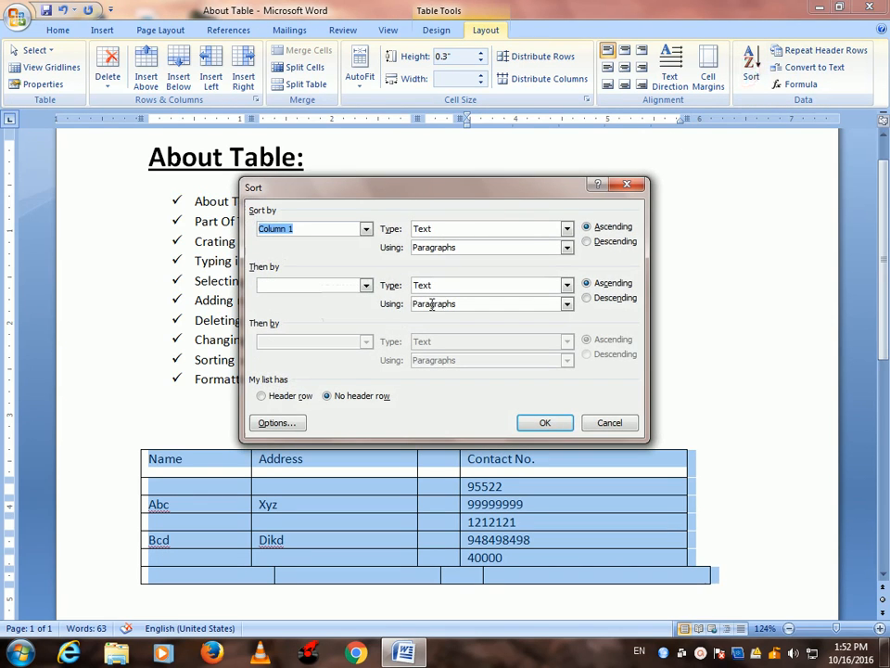
left_click_drag(401, 189, 456, 174)
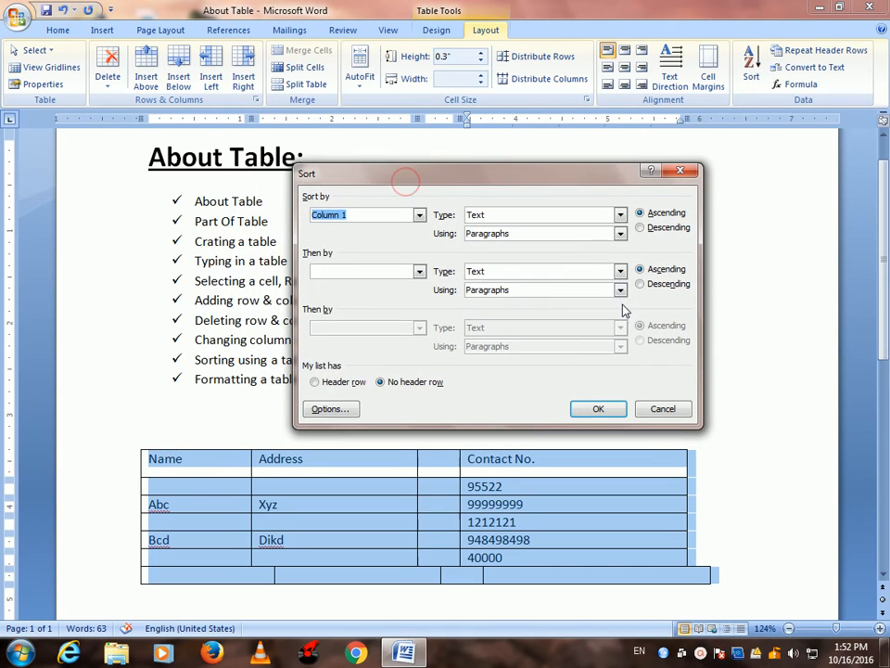
left_click(563, 219)
left_click(553, 240)
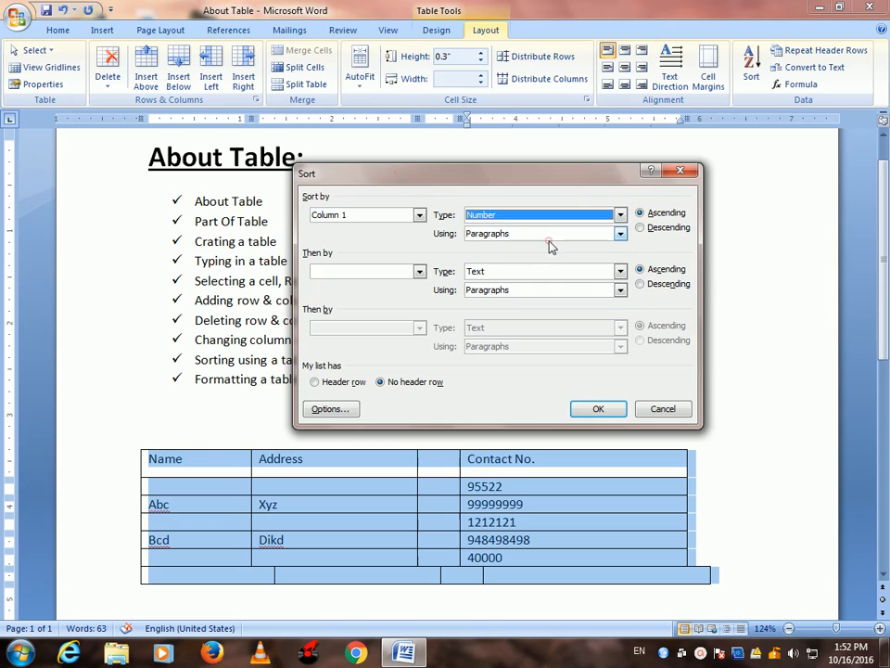
left_click(597, 411)
- Sort the table rows in ascending order by the fourth column, Contact No
left_click(533, 489)
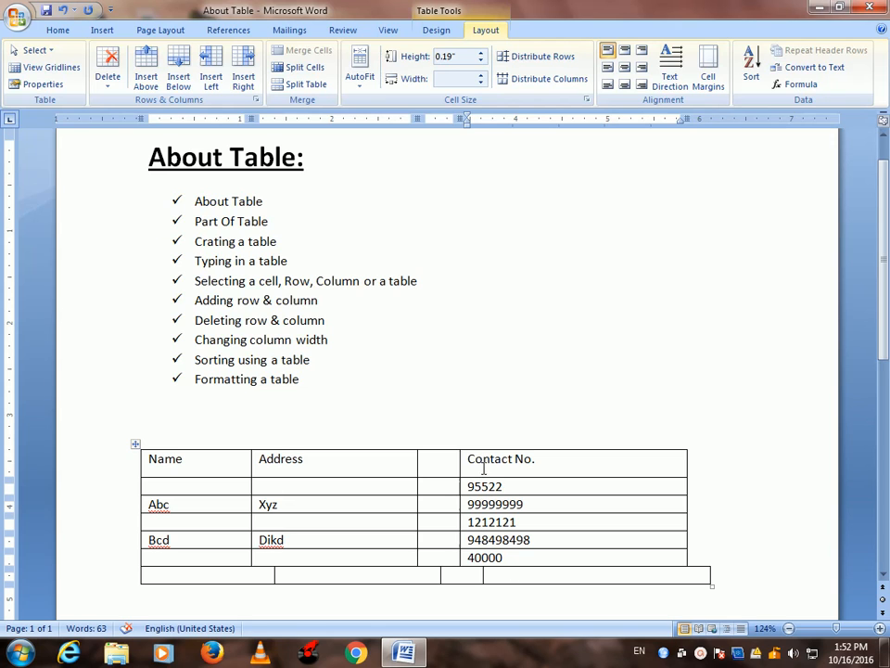
left_click(751, 73)
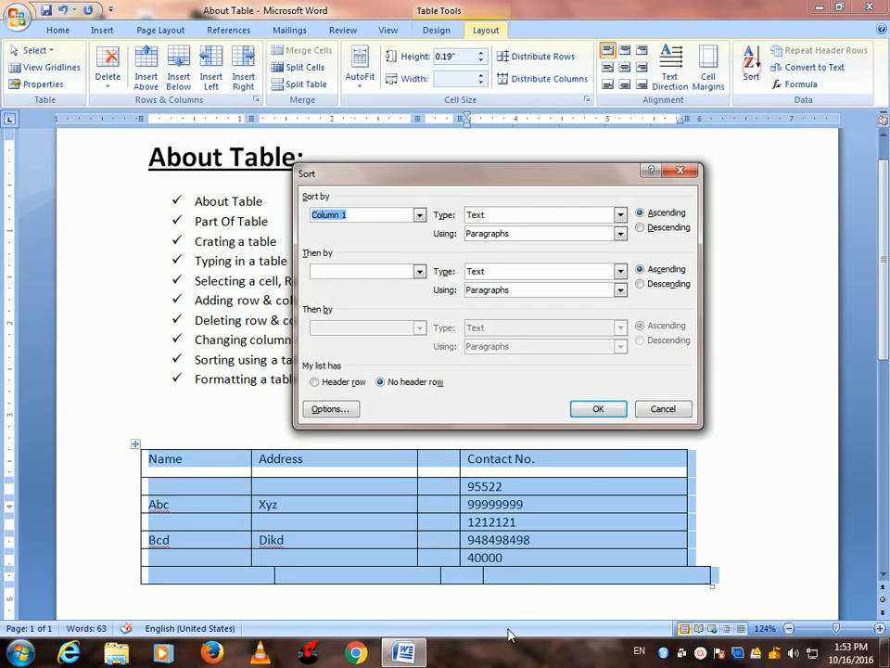
left_click(419, 215)
left_click(406, 258)
left_click(598, 409)
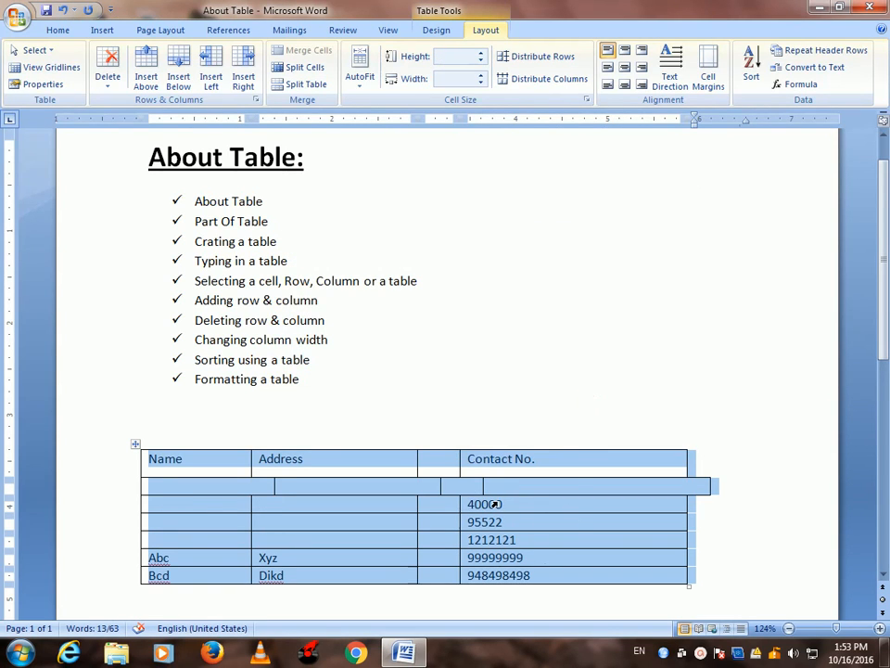
- Sort the table by Contact No. as text in descending order, treating the first row as a header
left_click(751, 65)
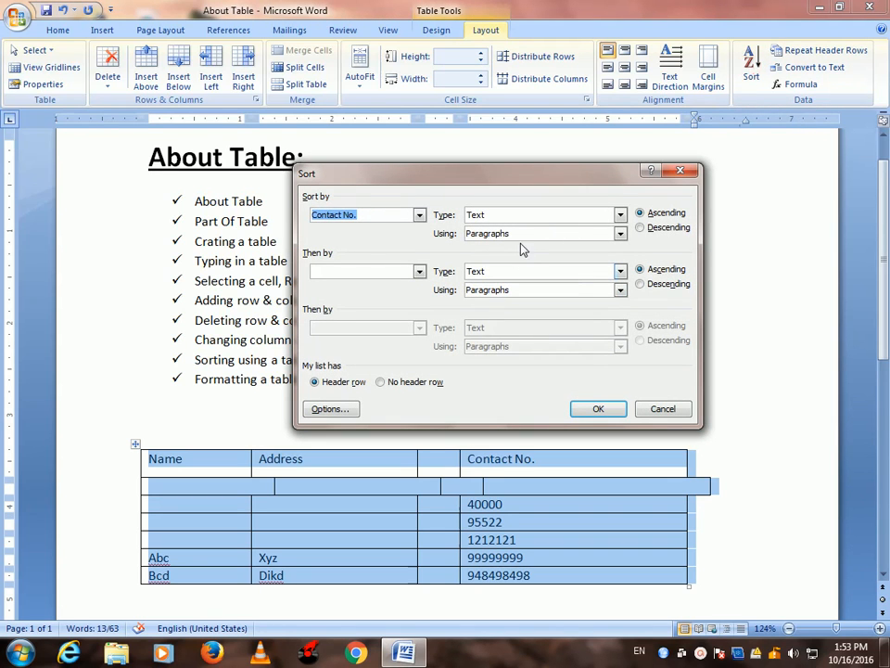
left_click(640, 228)
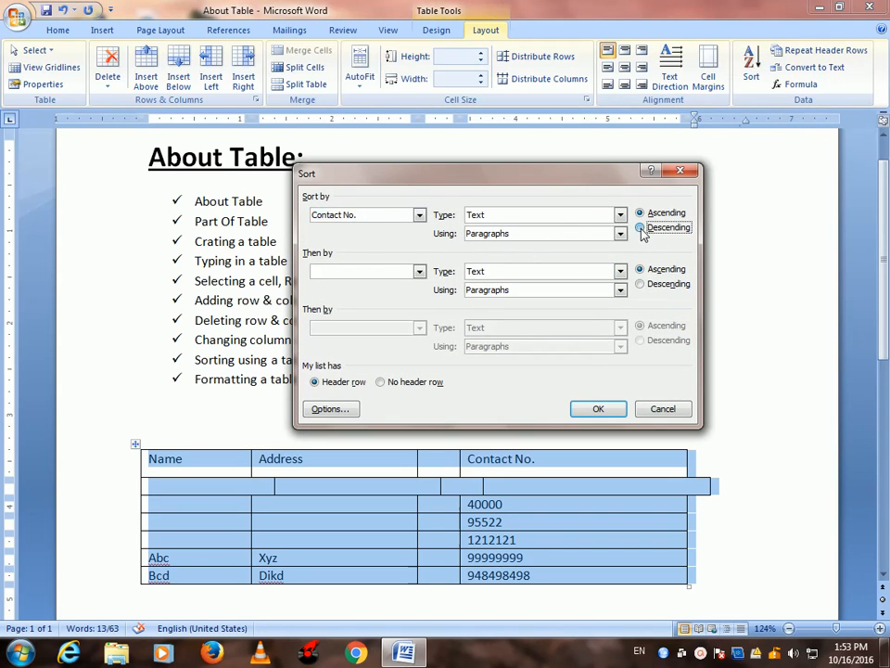
left_click(405, 214)
left_click(419, 214)
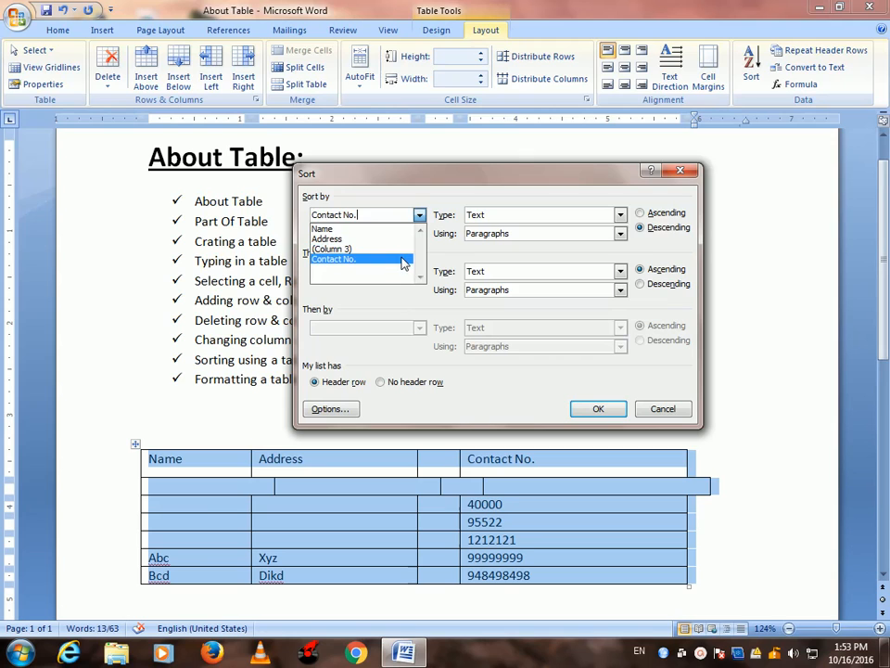
left_click(404, 259)
left_click(599, 410)
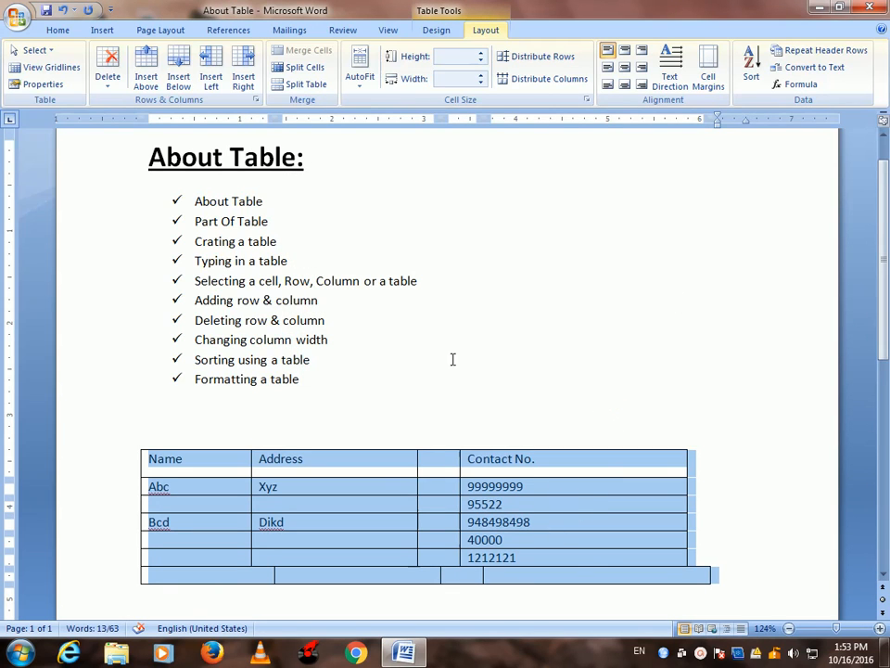
- Highlight the "Formatting a table" topic in the bulleted list and select the entire contact table
left_click_drag(317, 386, 248, 389)
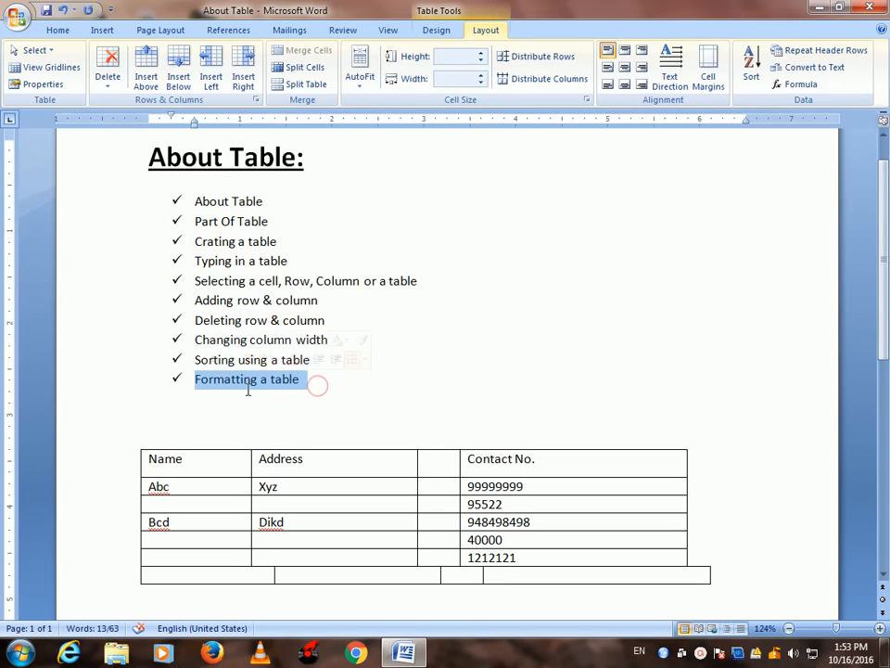
left_click(411, 368)
left_click(217, 458)
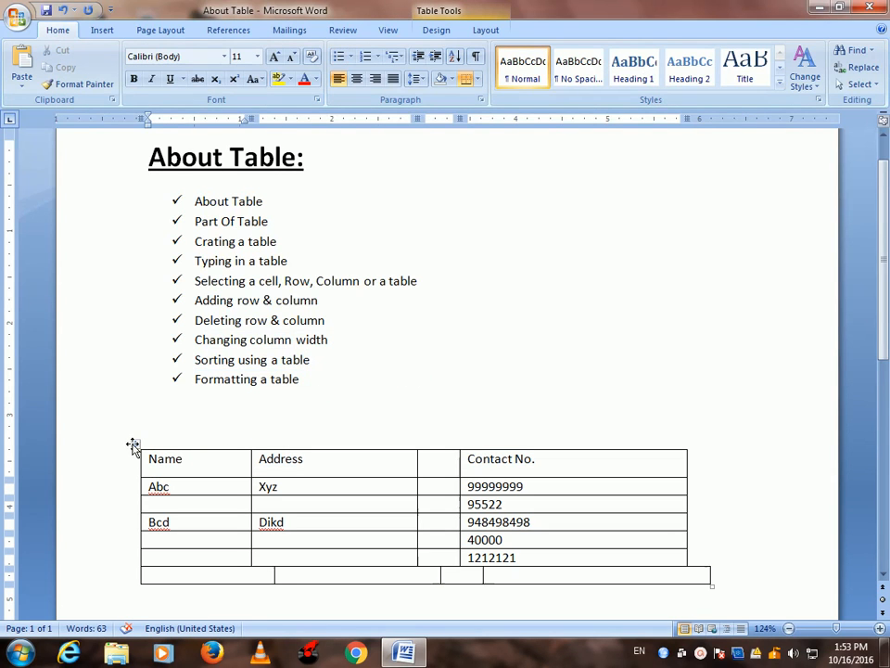
left_click(135, 443)
- Set the border color for the whole table to the dark blue theme color
left_click(486, 29)
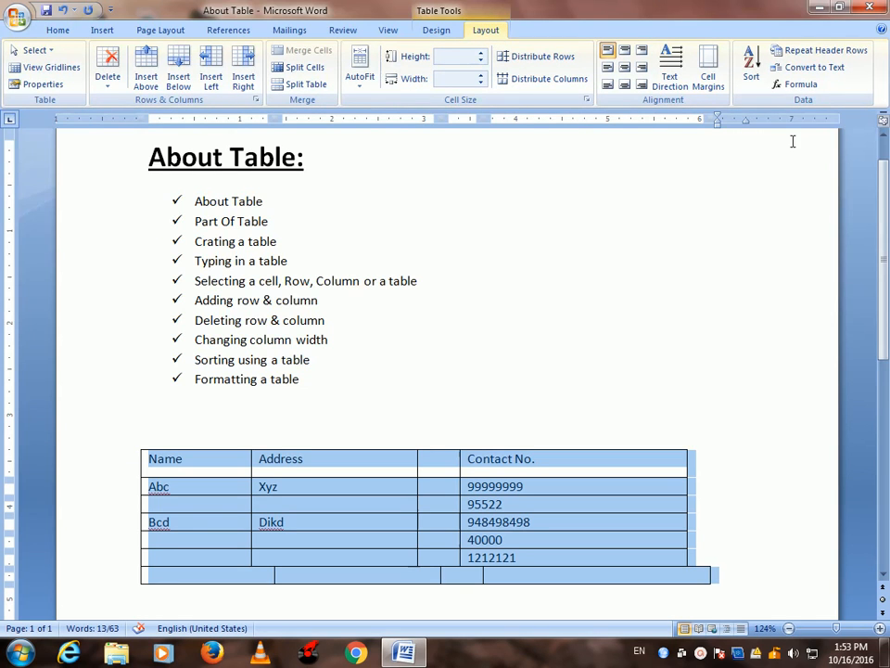
left_click(34, 83)
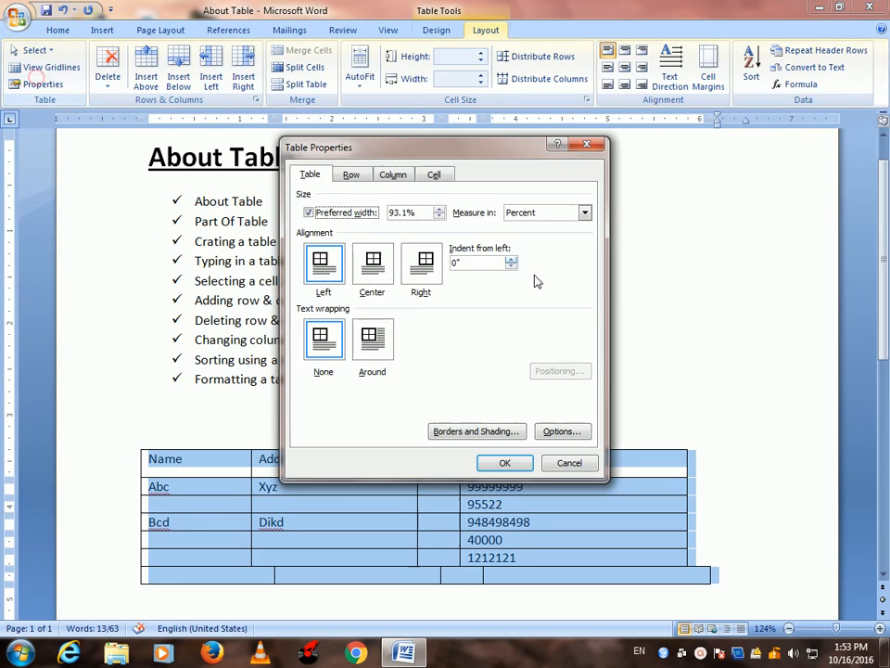
left_click(510, 432)
left_click(397, 344)
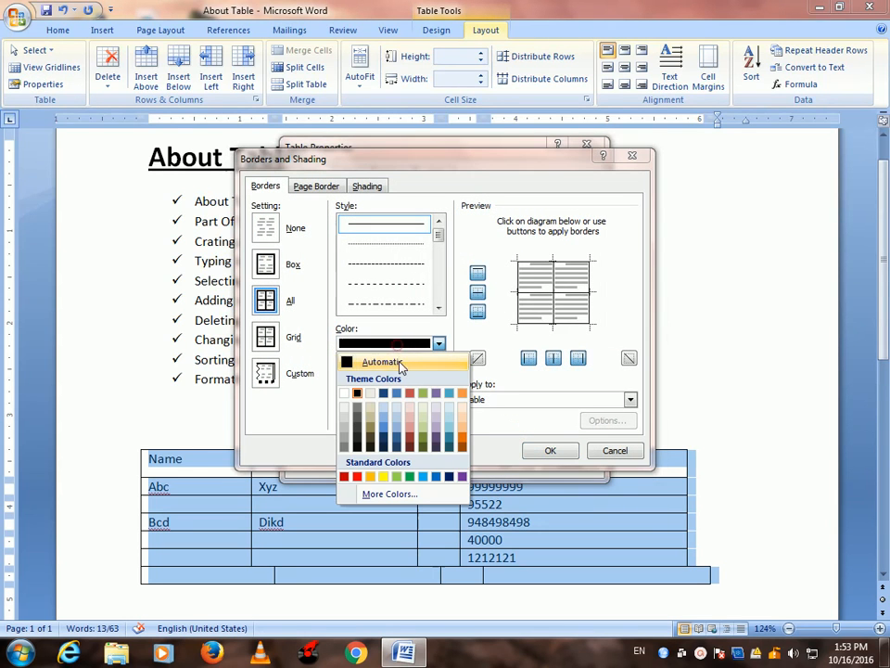
left_click(383, 392)
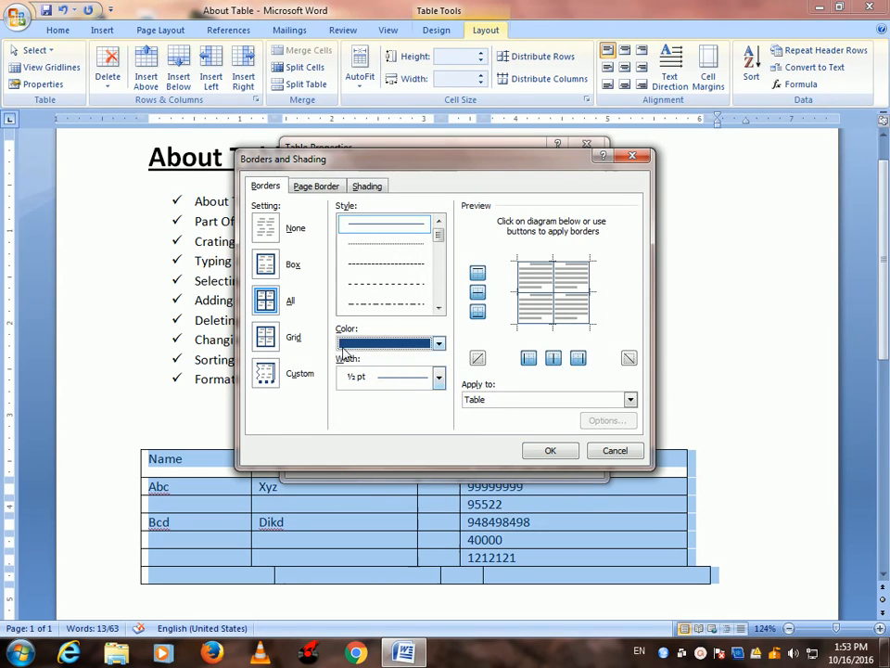
- Apply the thin-thick-thin triple line style to all borders of the table
left_click(440, 309)
left_click(439, 308)
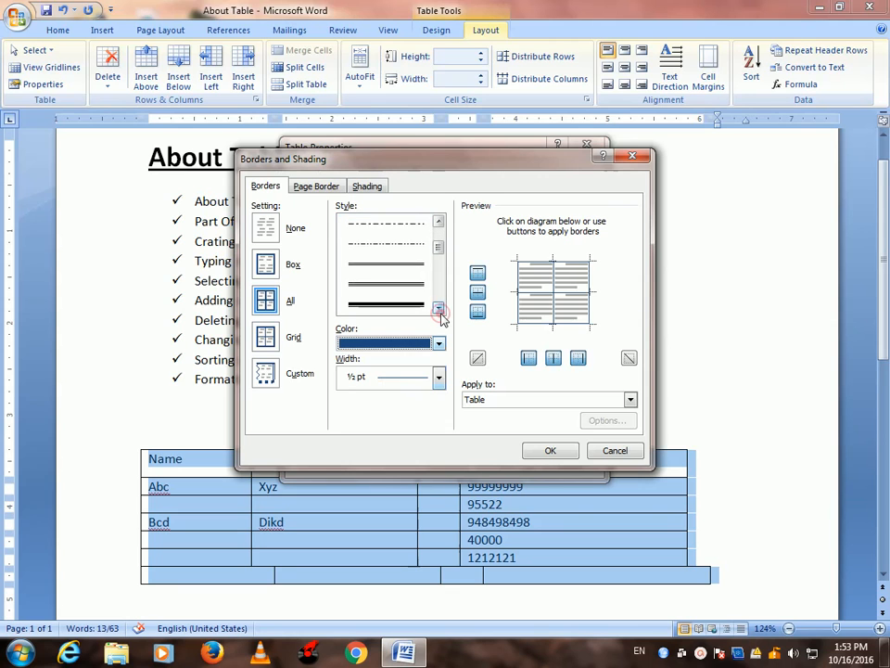
left_click(440, 309)
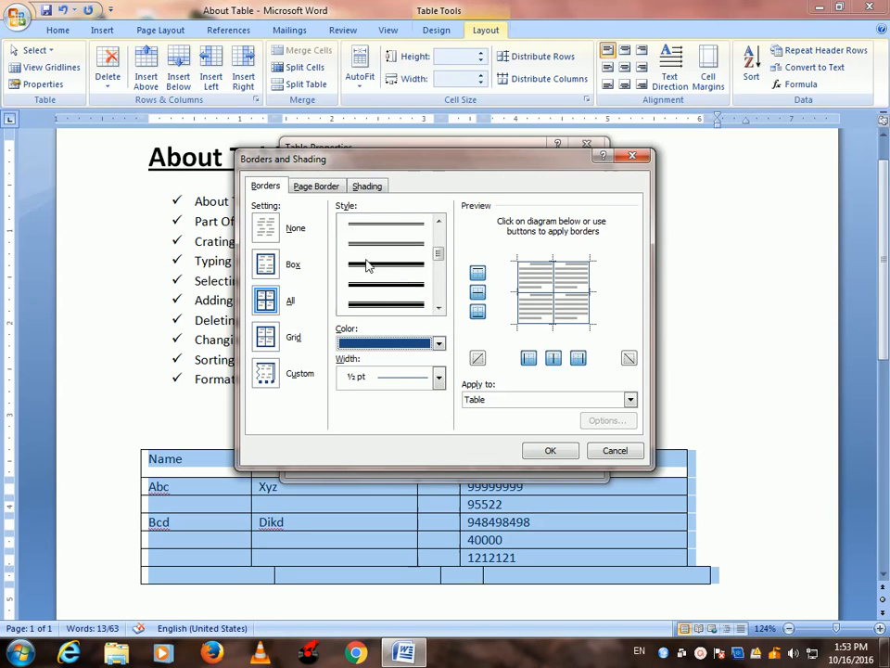
left_click(421, 304)
left_click(532, 450)
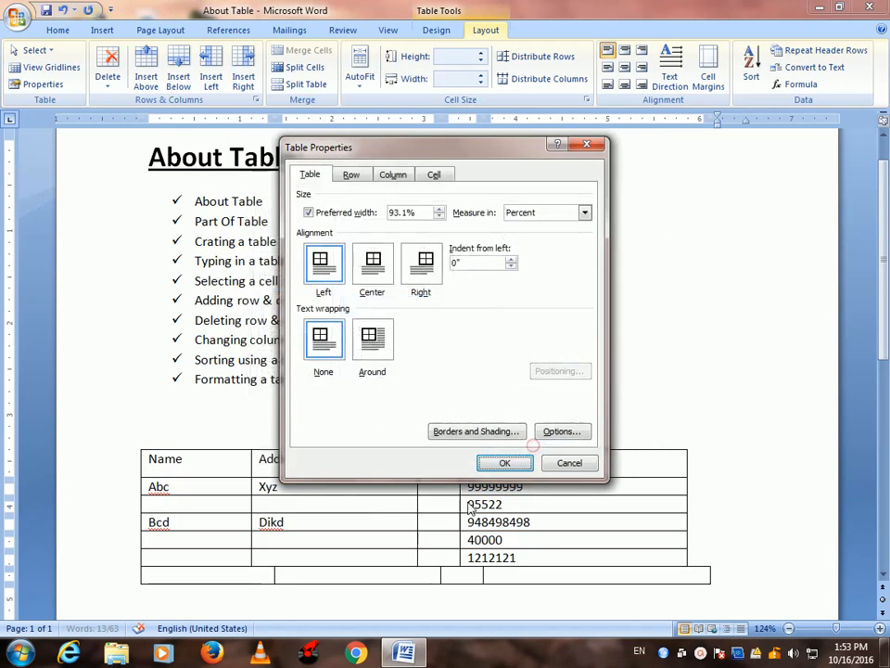
left_click(489, 468)
scroll(513, 329, "down", 3)
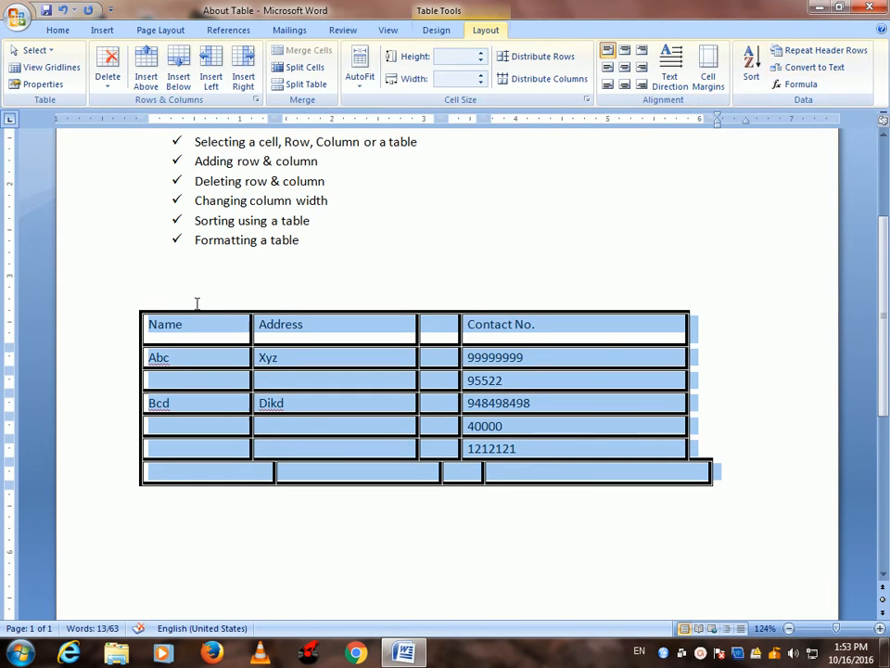
- Set the cells' vertical alignment to Center and center the table between the page margins
left_click(43, 84)
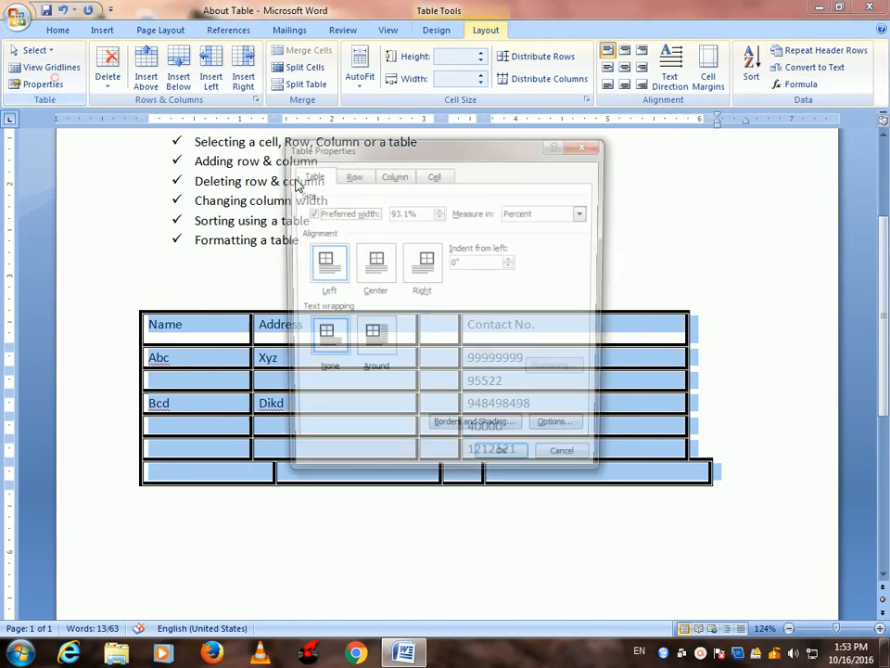
left_click(359, 179)
left_click(393, 177)
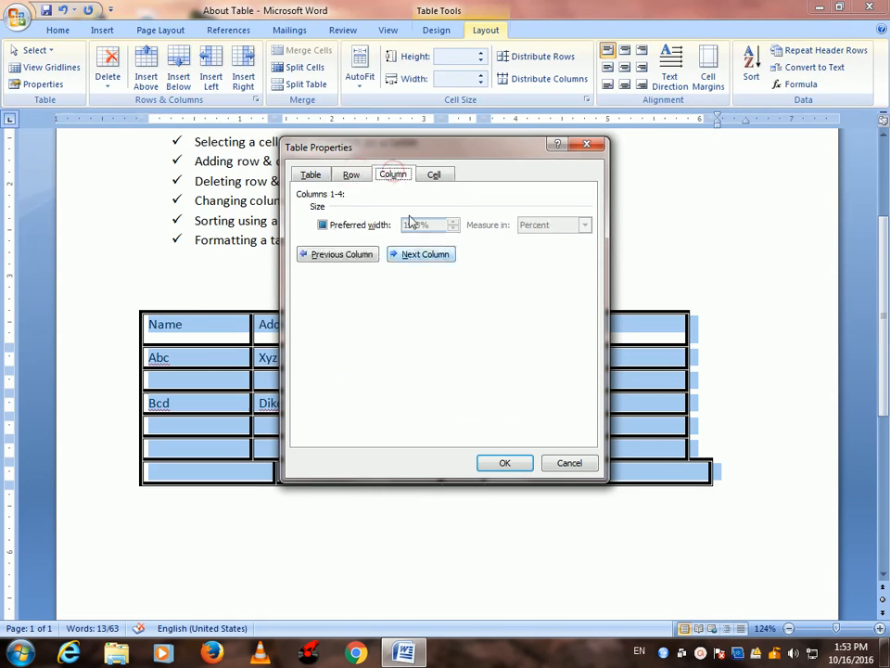
left_click(436, 176)
left_click(376, 268)
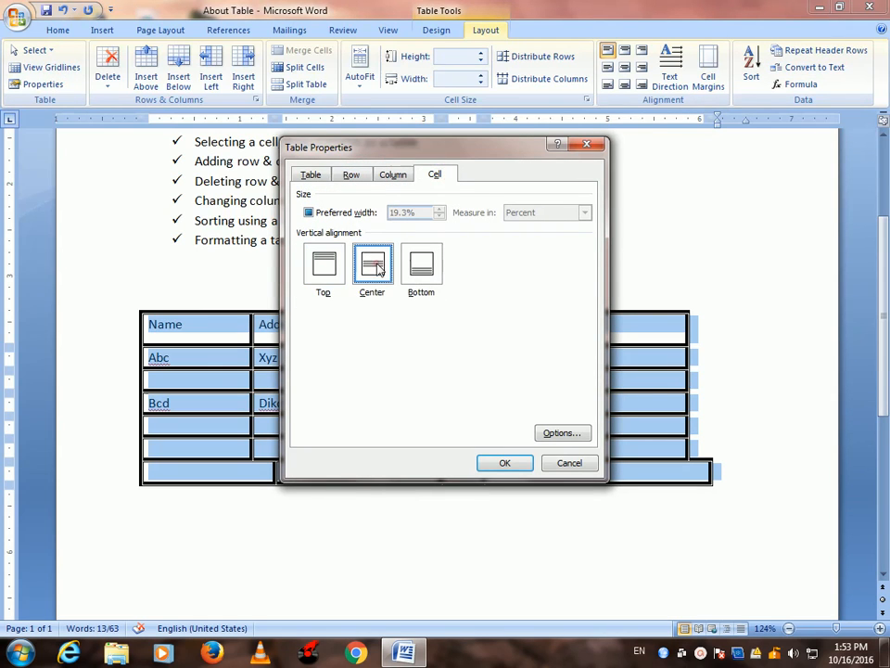
left_click(324, 176)
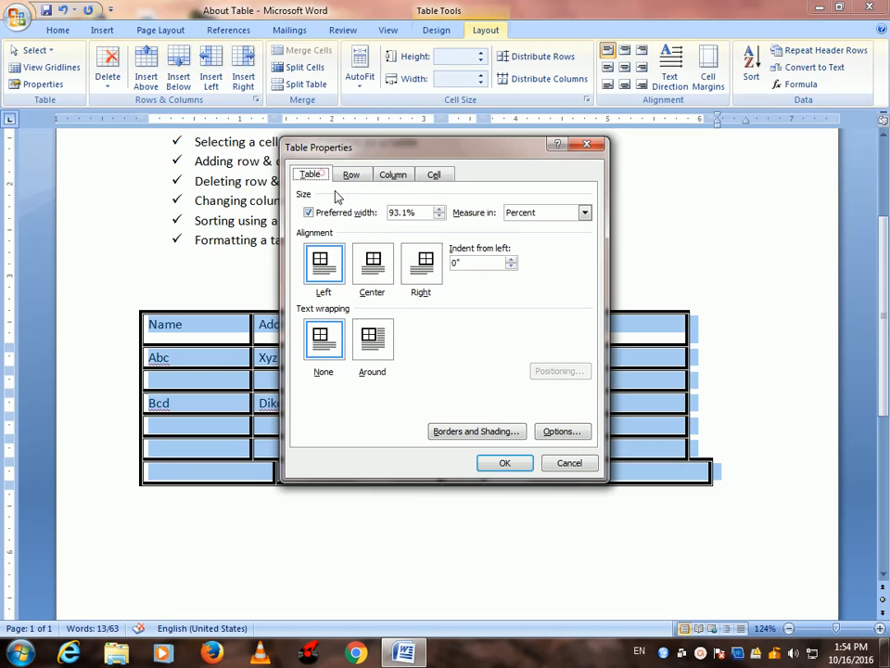
left_click(372, 265)
left_click(500, 463)
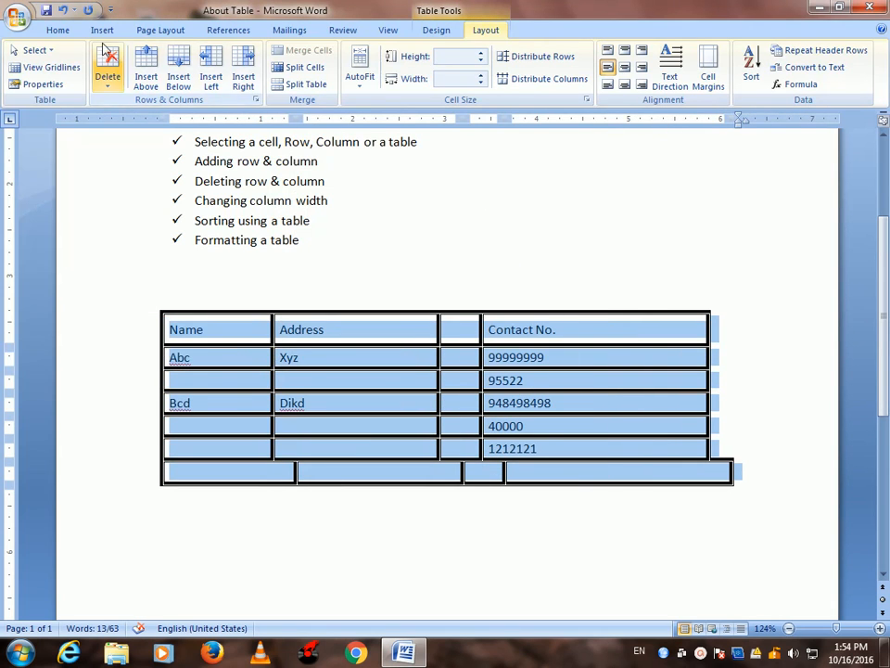
- Center the text horizontally in all cells of the selected table
left_click(58, 29)
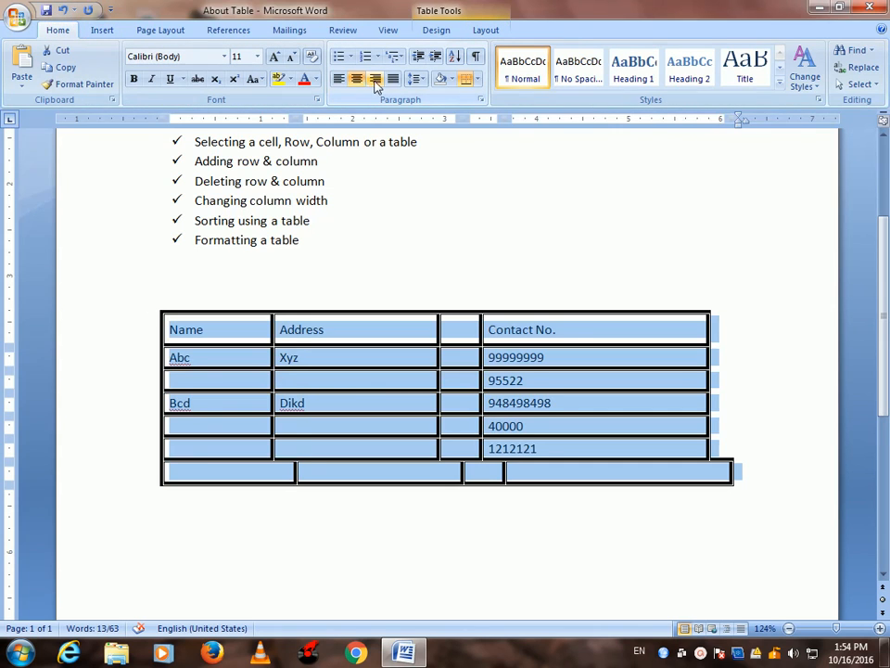
left_click(377, 81)
left_click(358, 81)
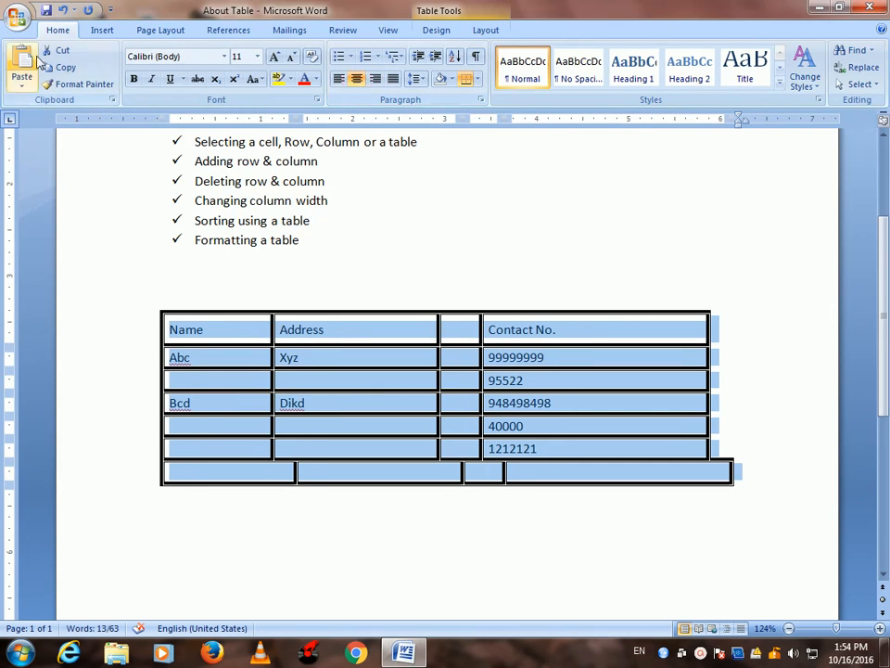
- Convert the selected table to text with hyphens as the cell separator, and undo the conversion
left_click(488, 30)
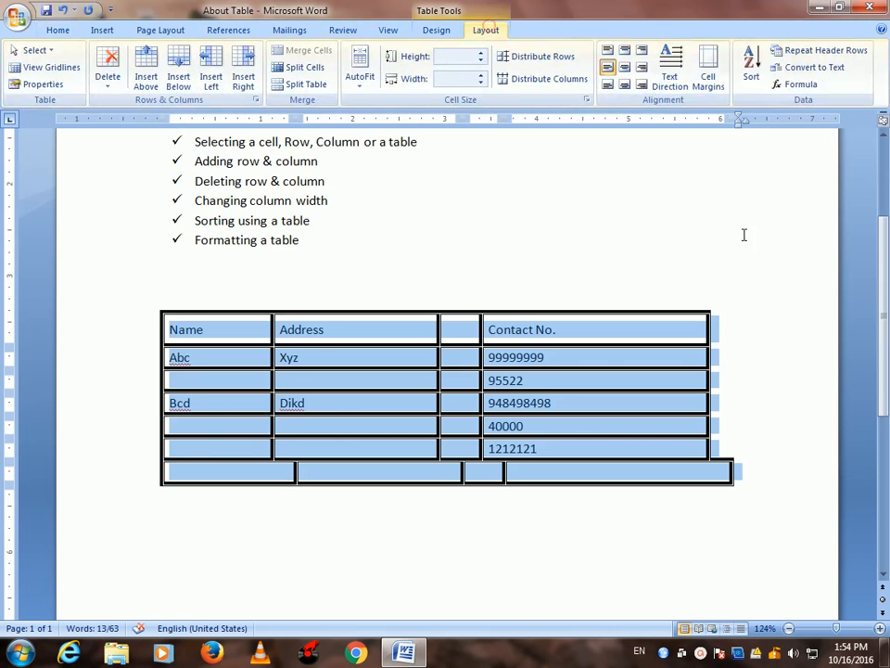
left_click(803, 69)
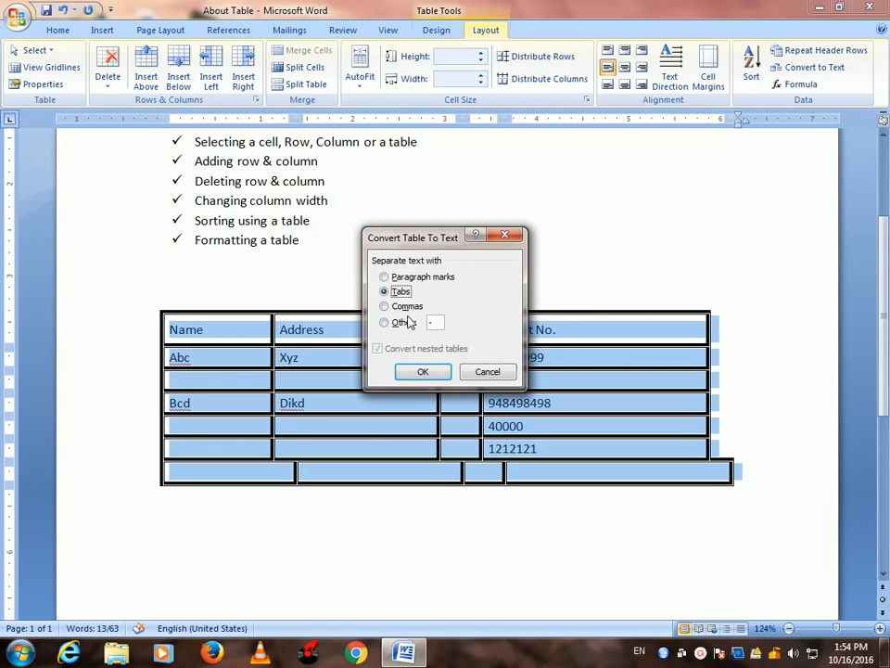
left_click(416, 375)
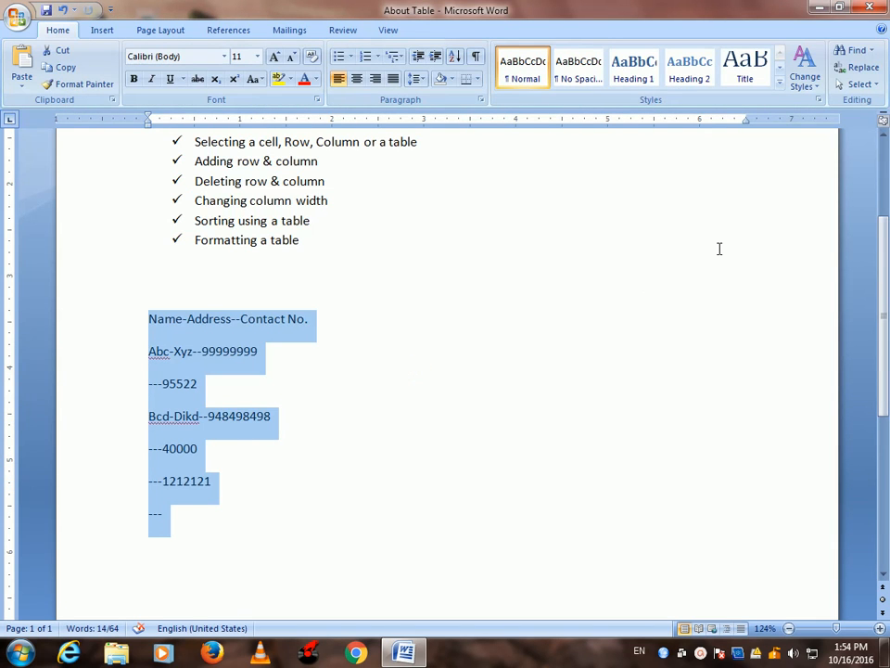
key("ctrl+z")
scroll(604, 341, "down", 1)
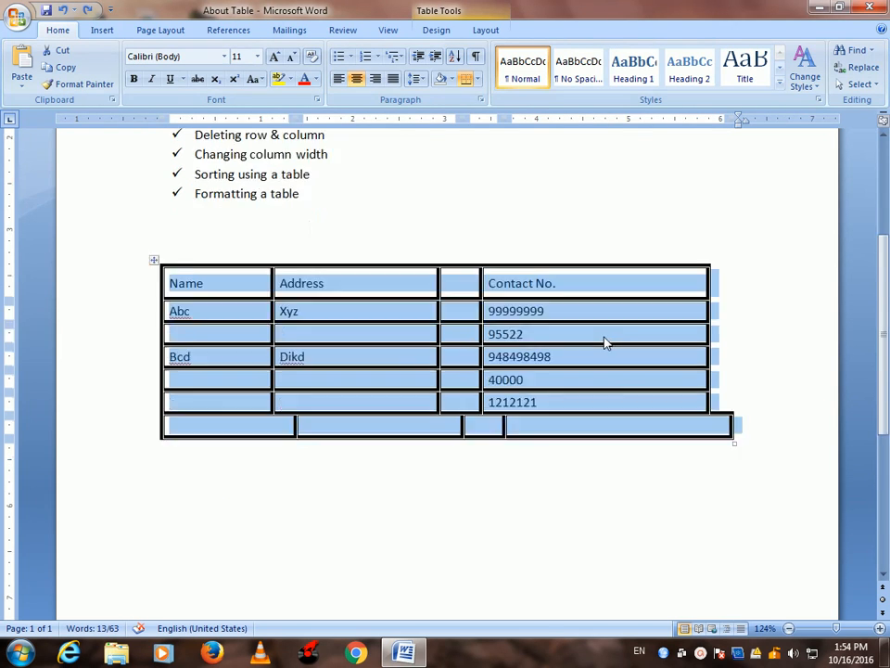
scroll(604, 339, "up", 5)
scroll(604, 355, "down", 6)
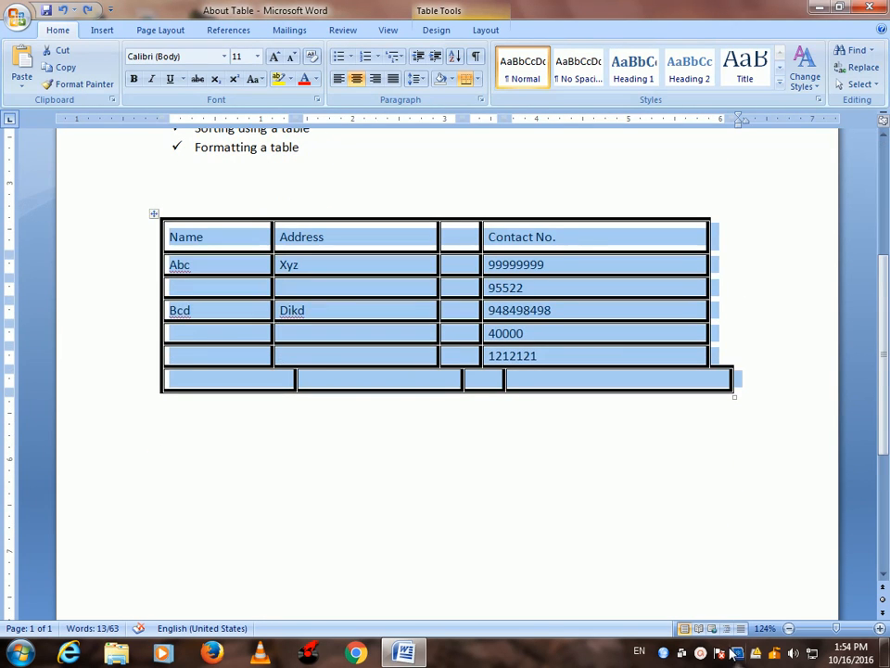
left_click(701, 654)
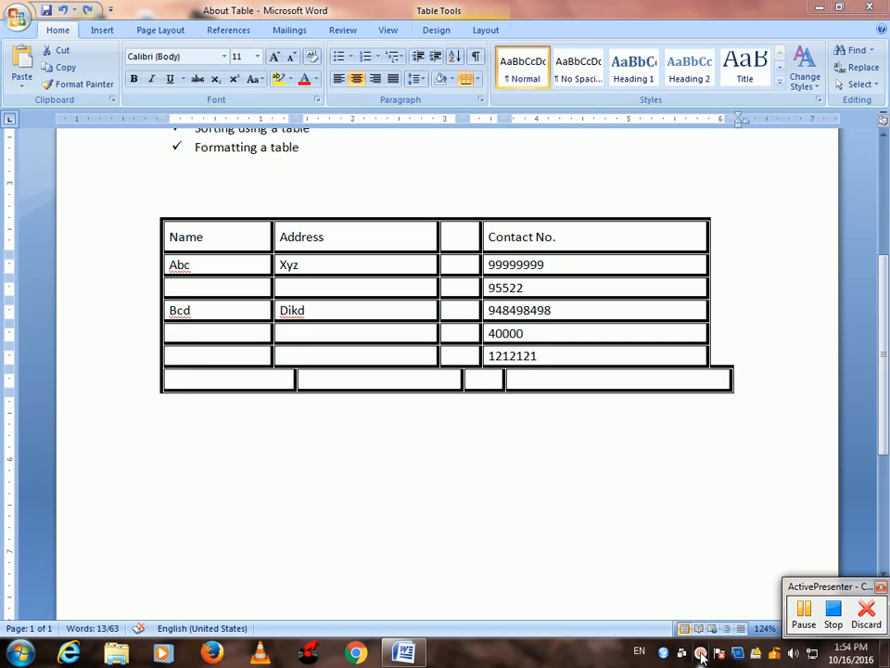
left_click(833, 609)
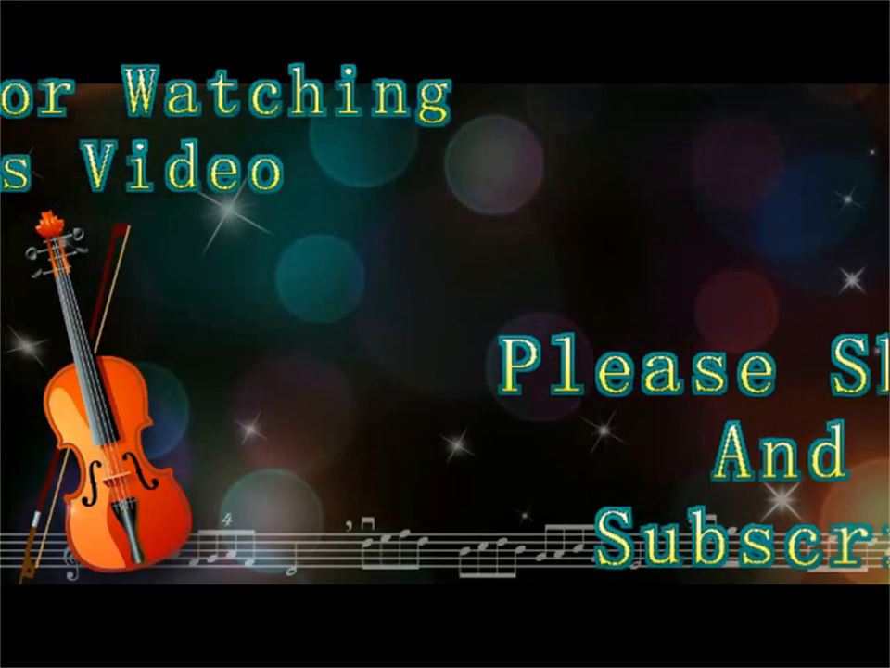